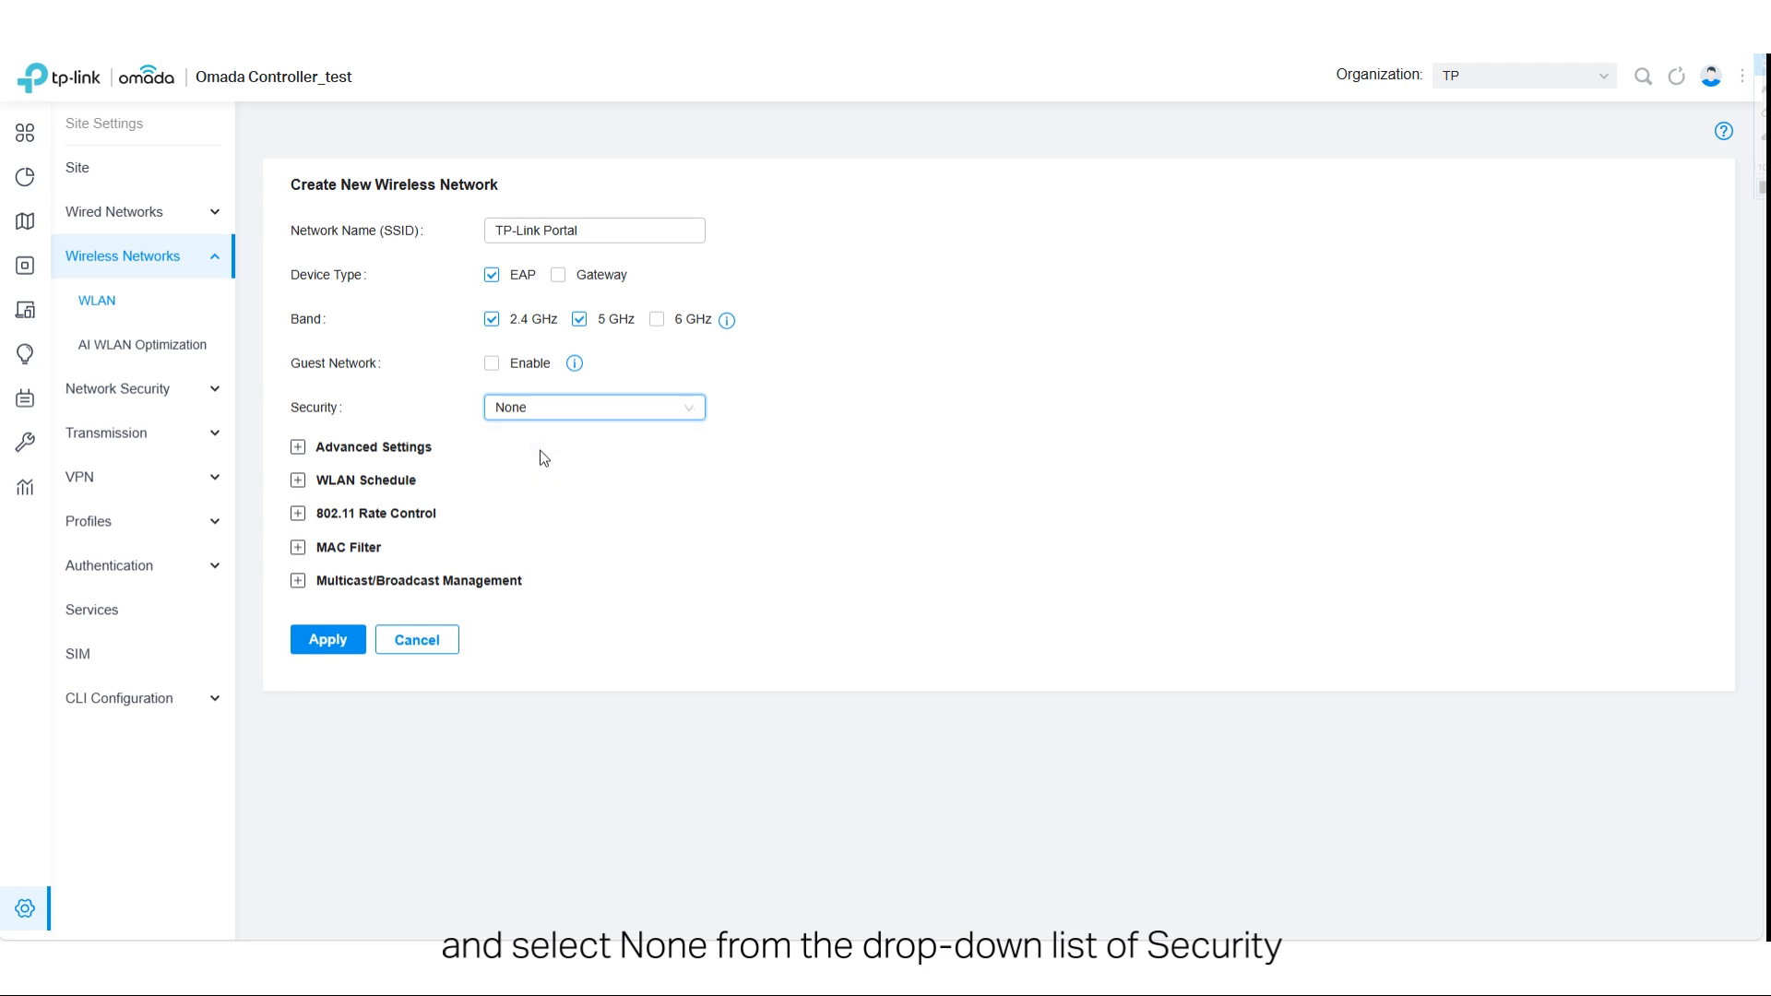
- Apply the settings of the new TP-Link Portal wireless network
left_click(358, 642)
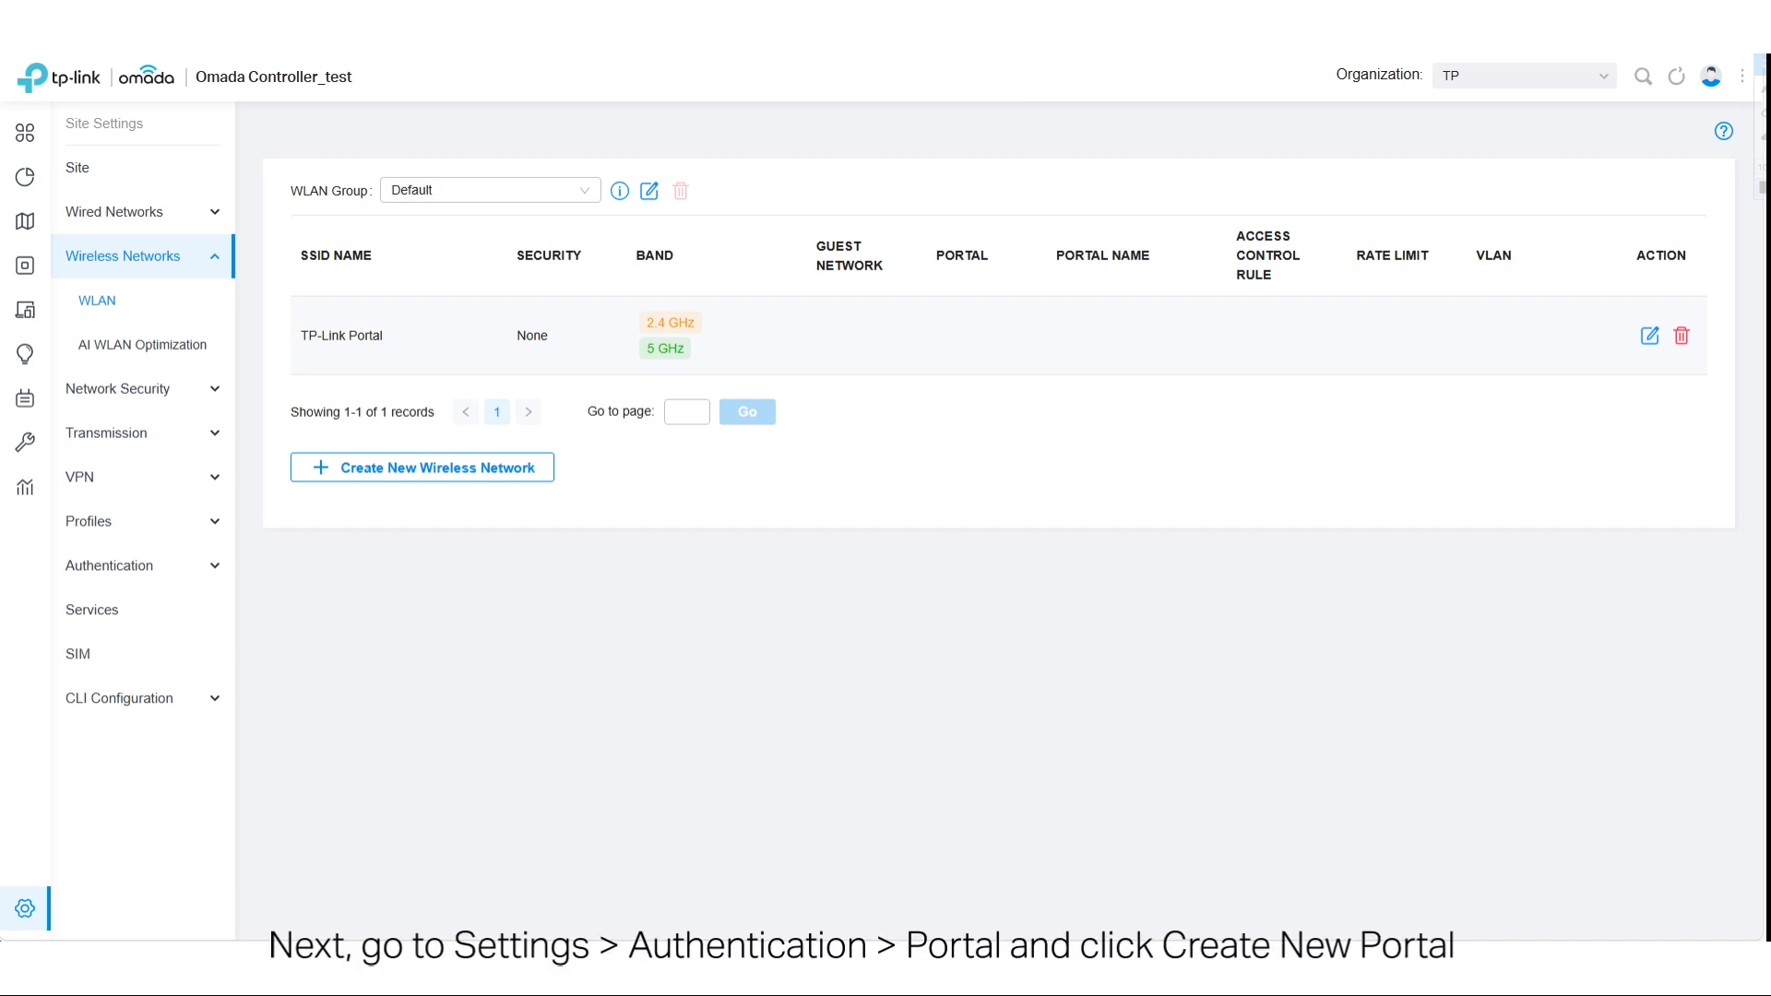
- Create a new authentication portal named "tplink hotspot" and enable it
left_click(53, 913)
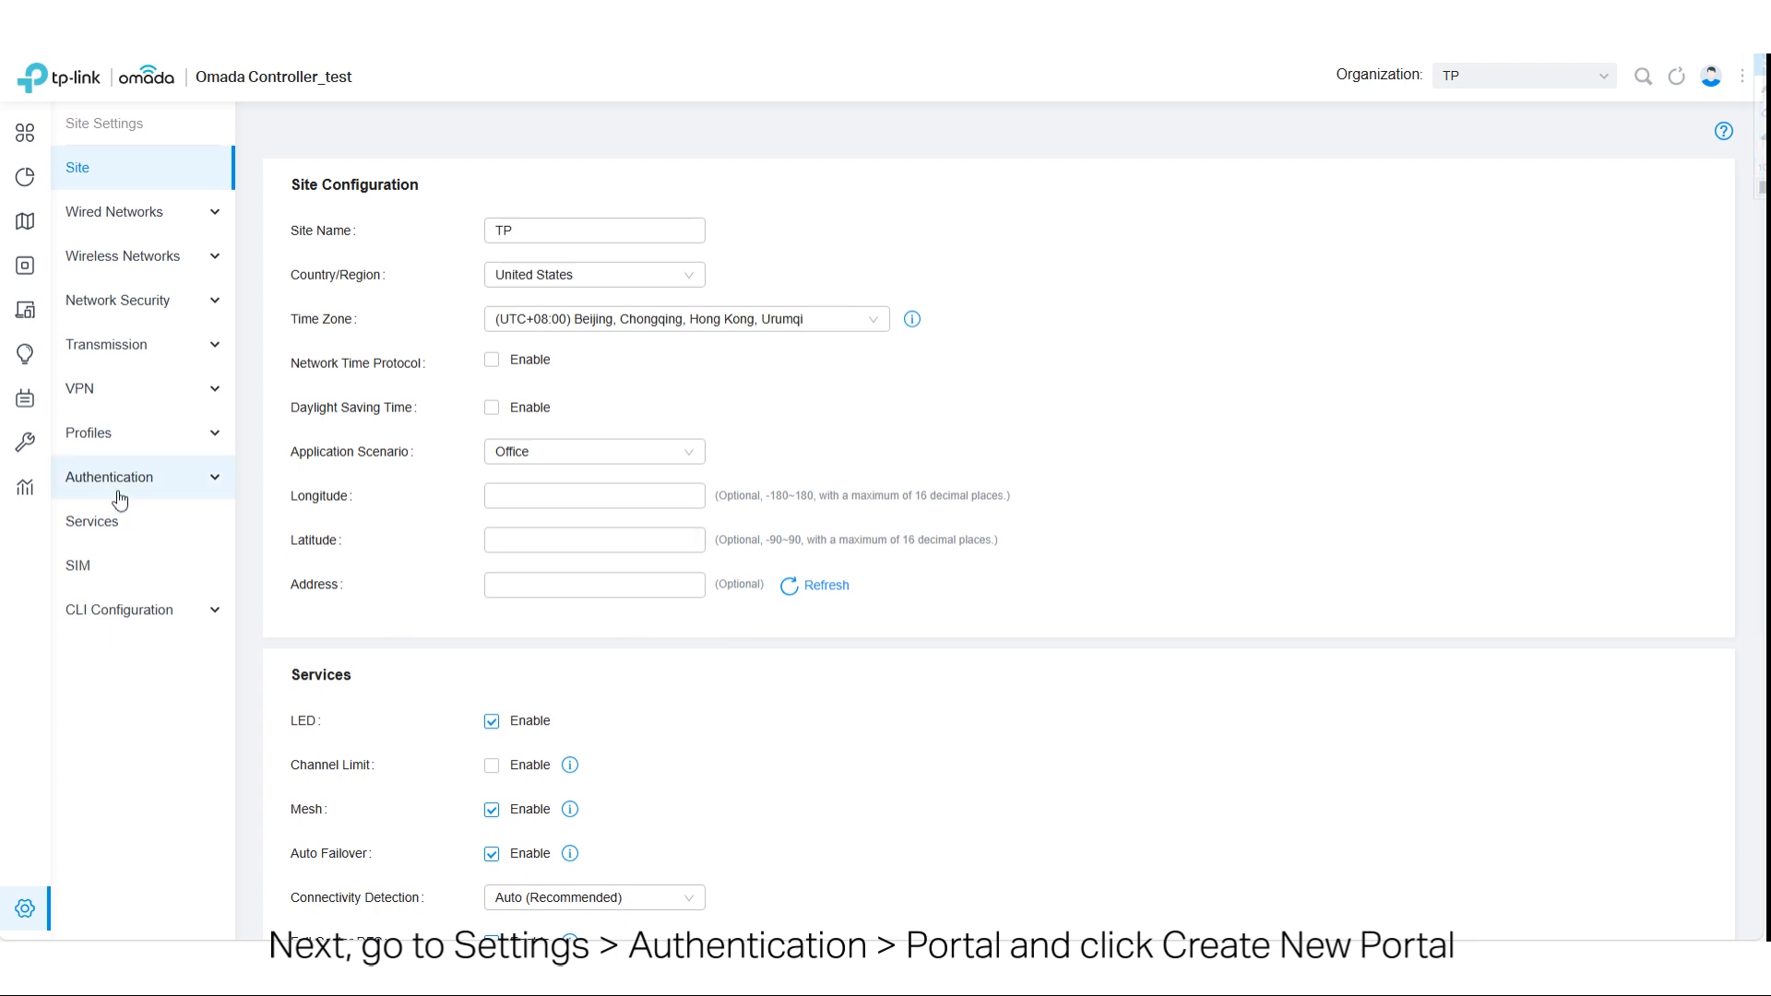
left_click(116, 493)
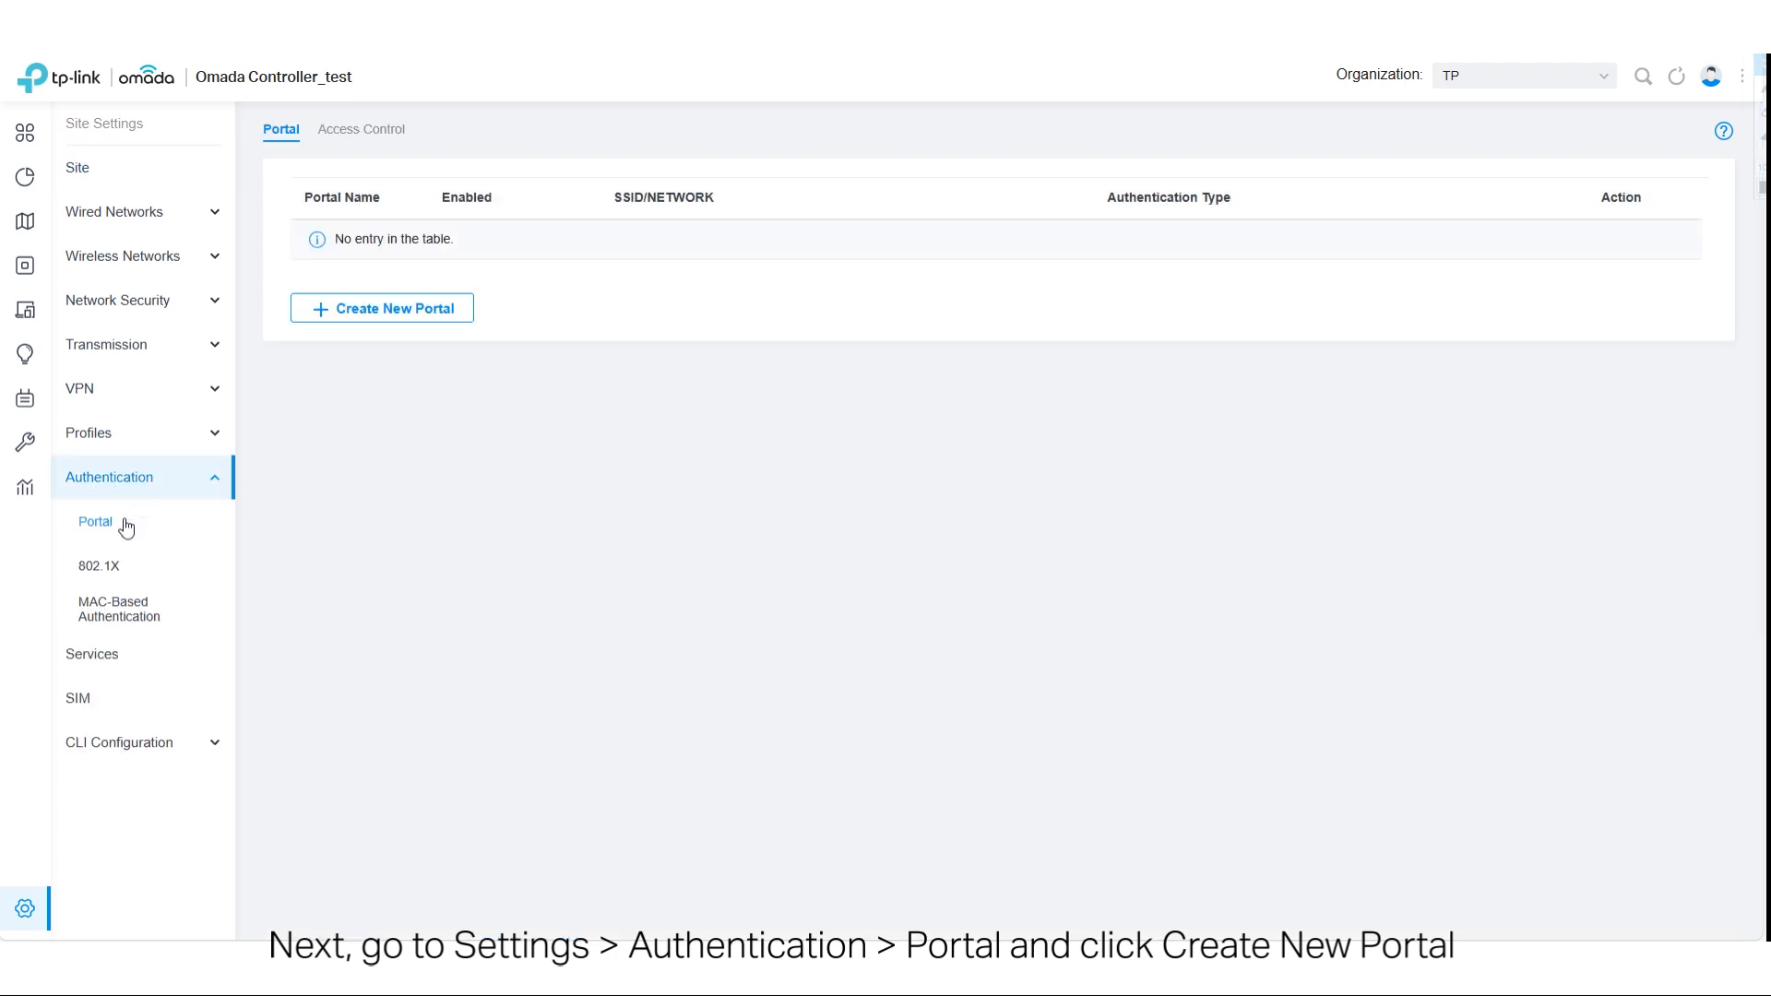
left_click(347, 304)
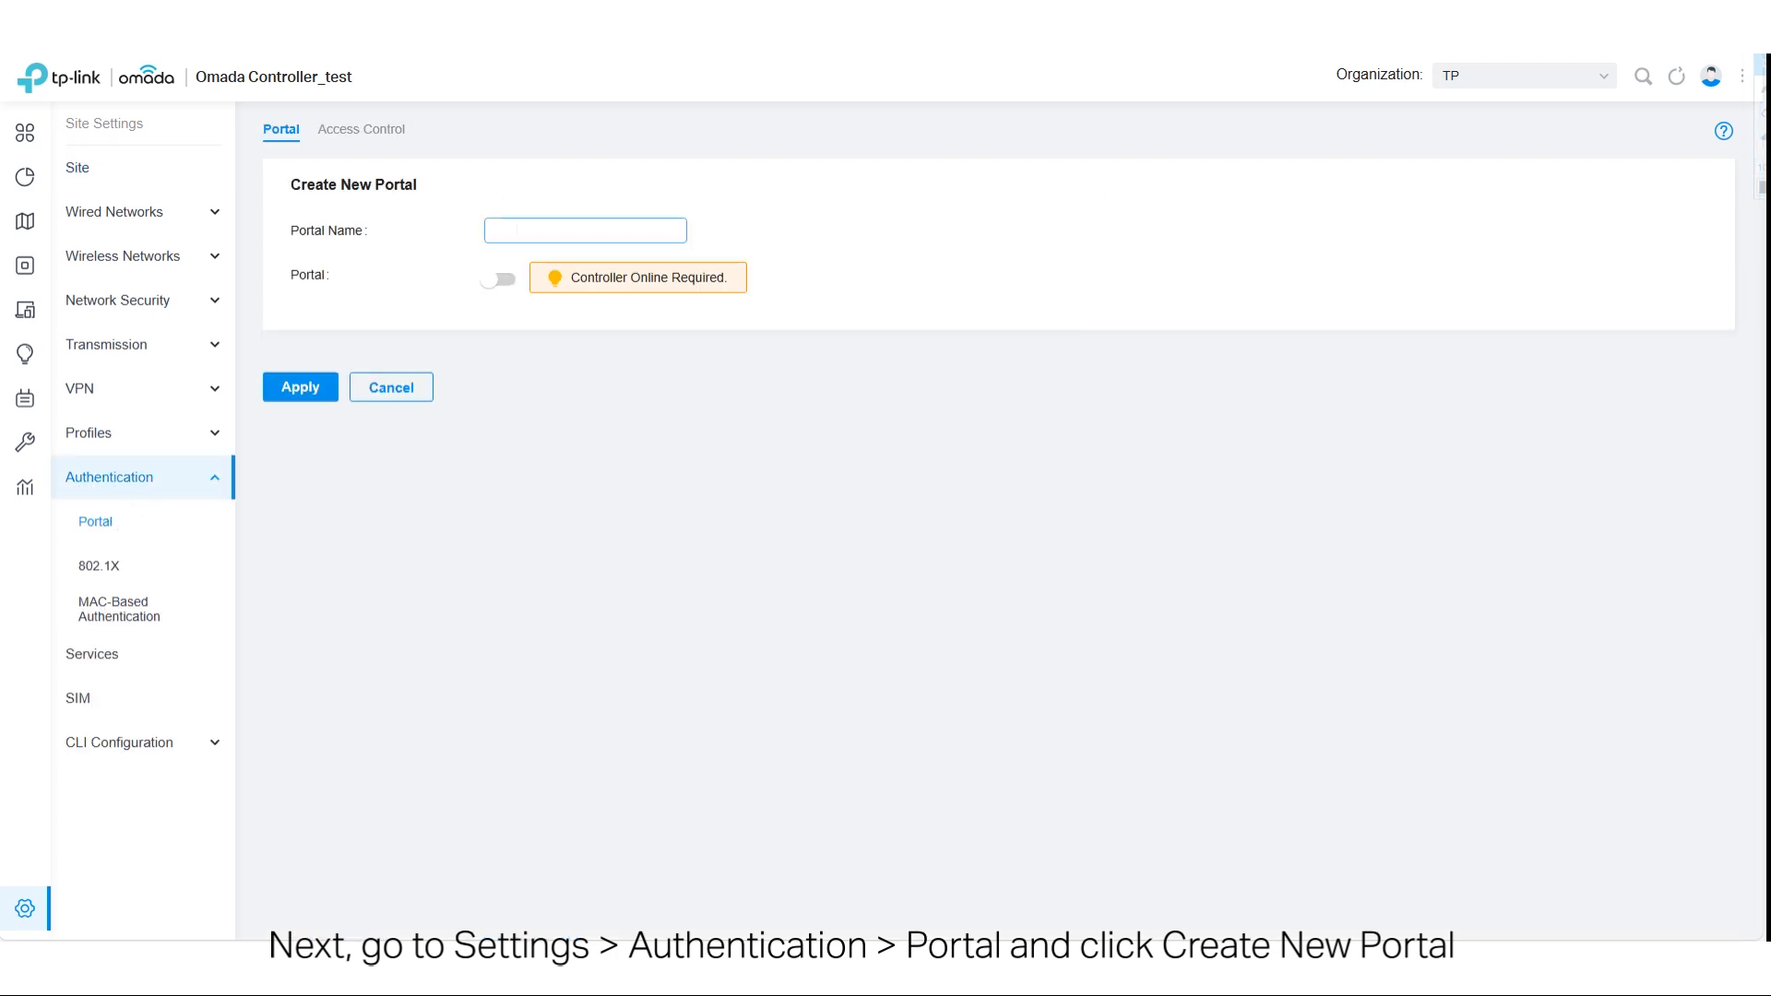
type("tplink hotspo")
left_click(496, 281)
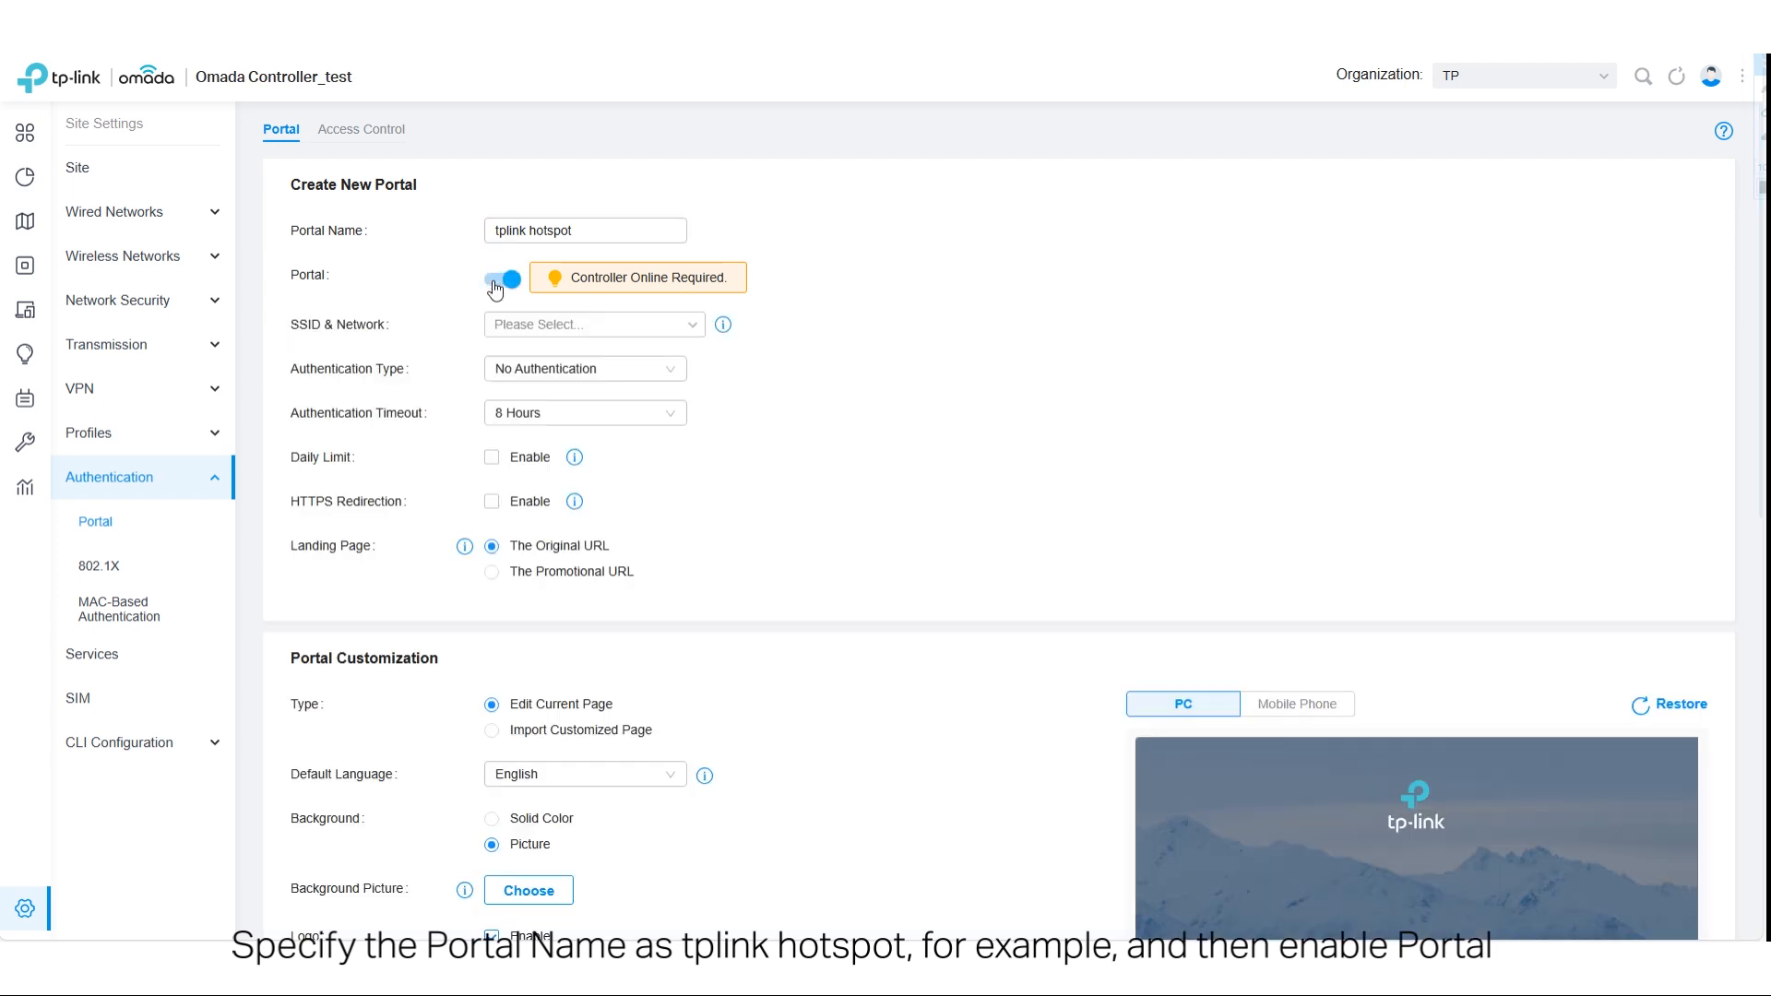
- Assign the portal to the TP-Link Portal SSID in the Default WLAN group
left_click(517, 325)
left_click(498, 453)
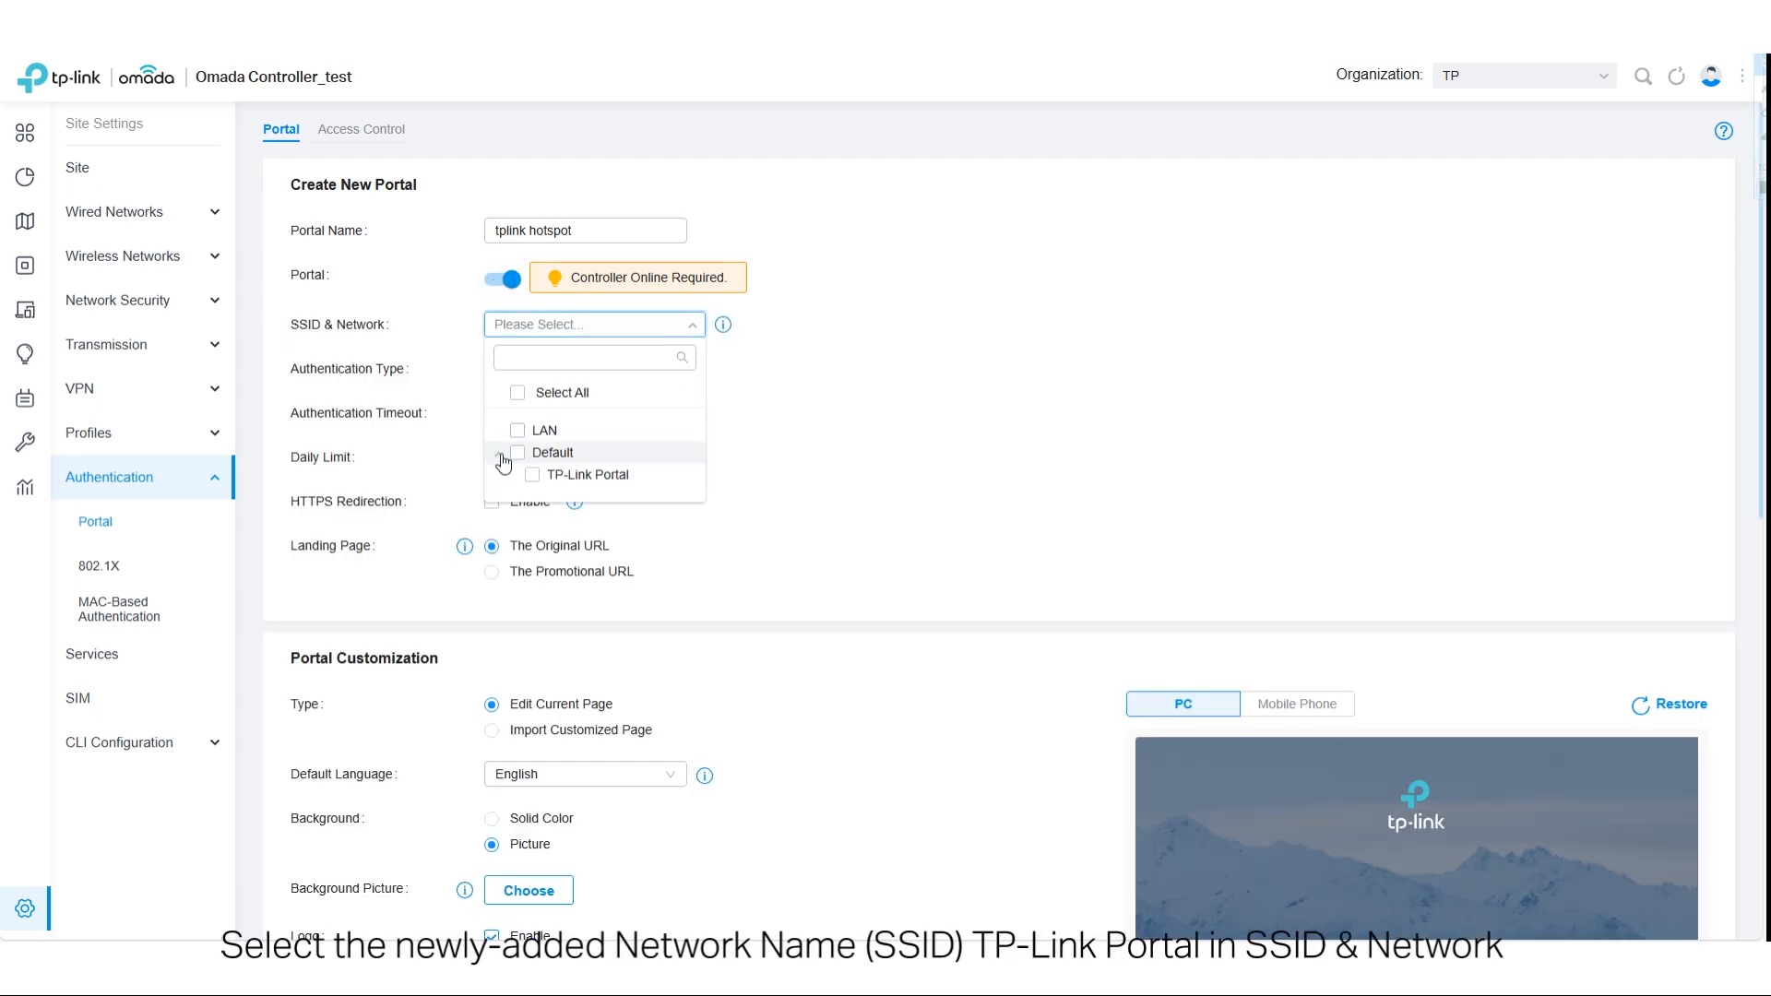
left_click(535, 480)
left_click(799, 434)
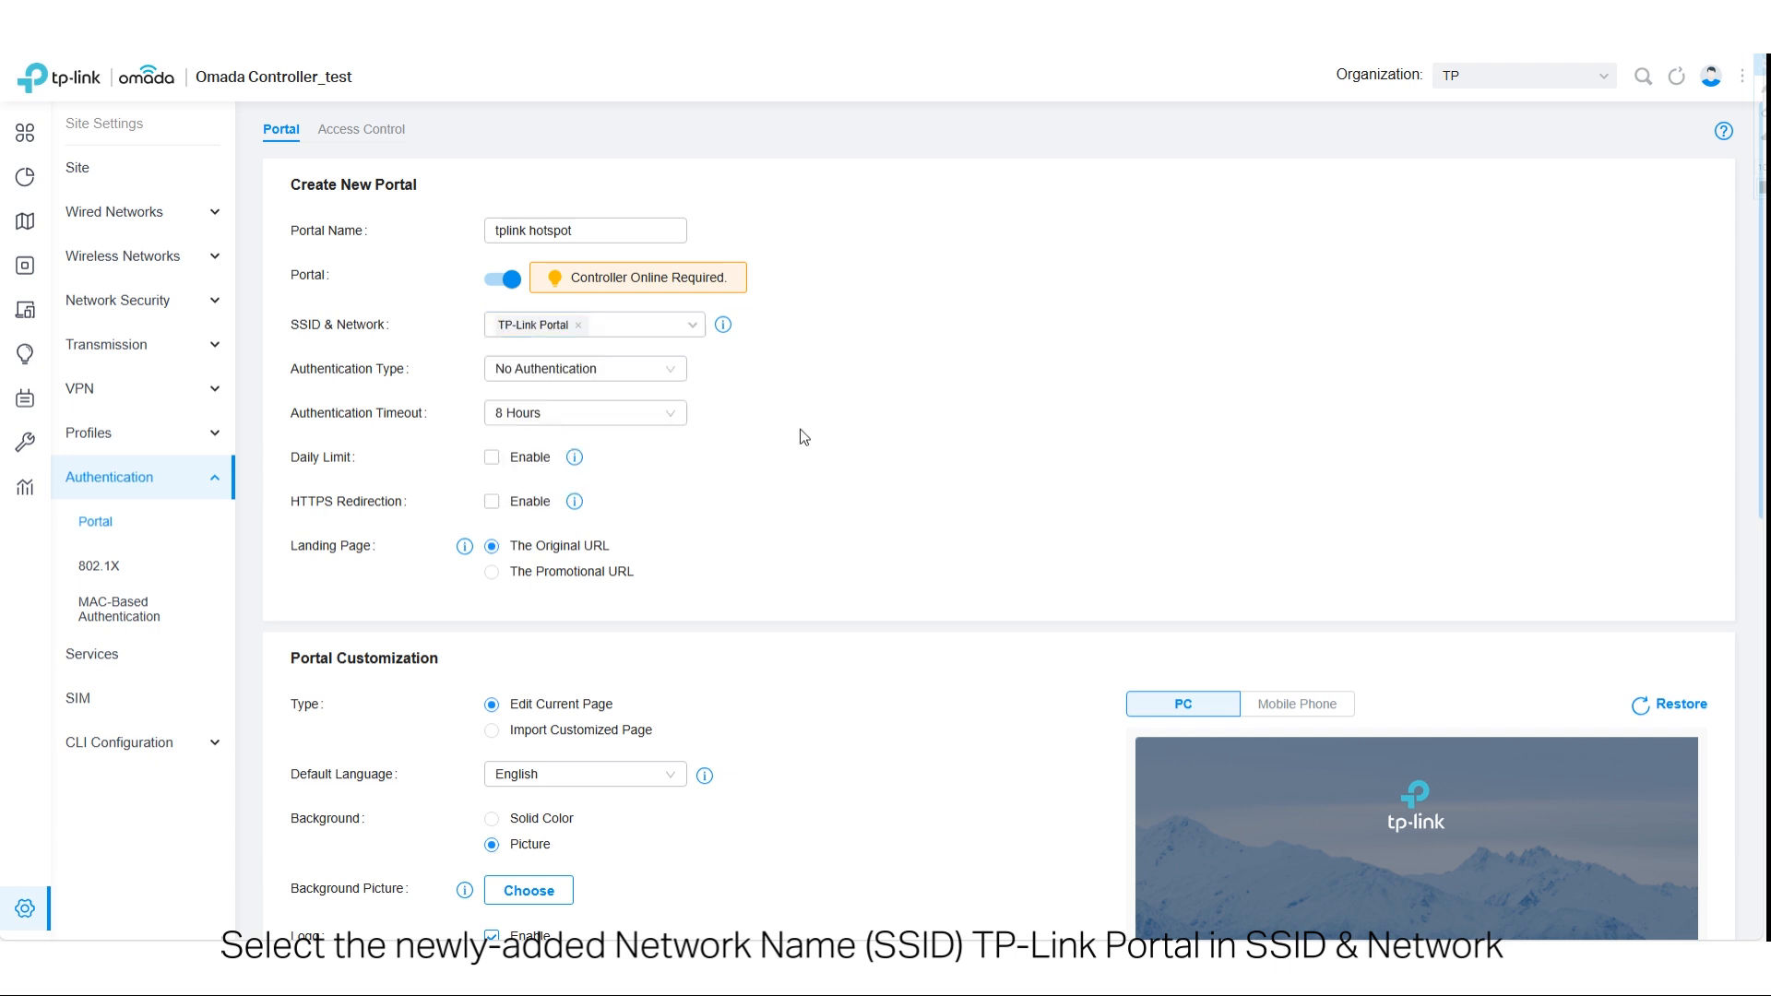
- Set the portal's authentication type to Hotspot and enable the Voucher type
left_click(619, 382)
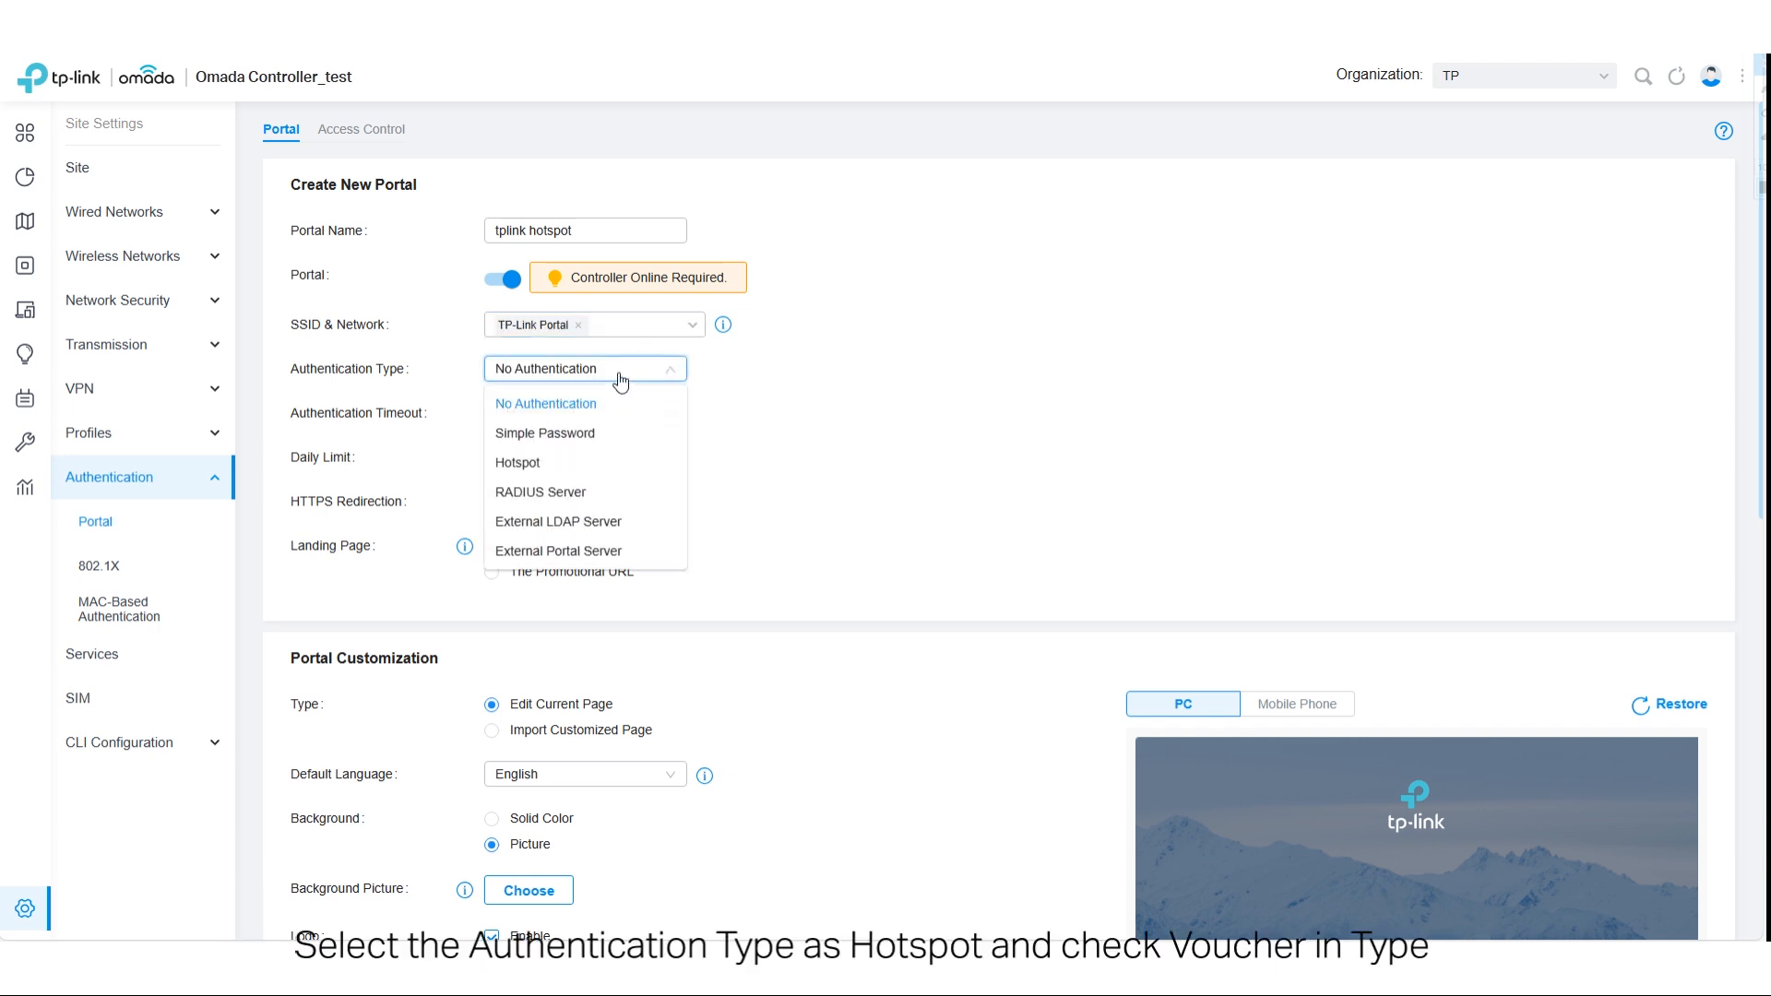
left_click(540, 468)
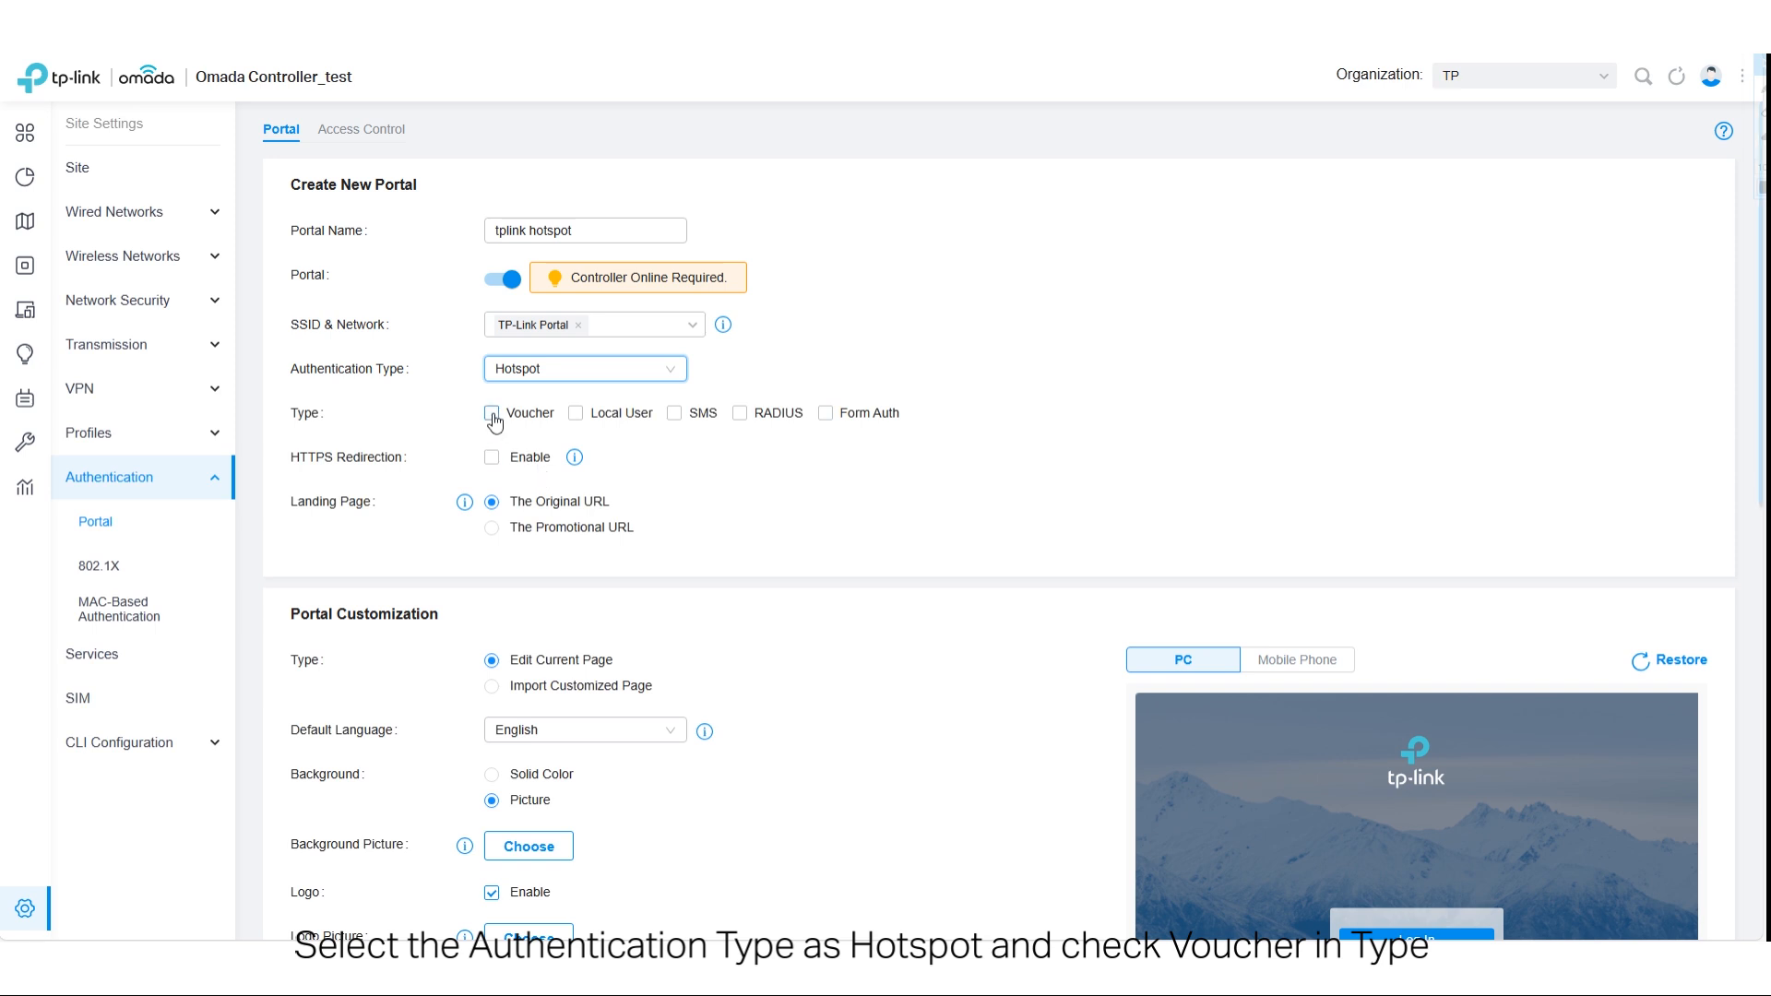
left_click(492, 414)
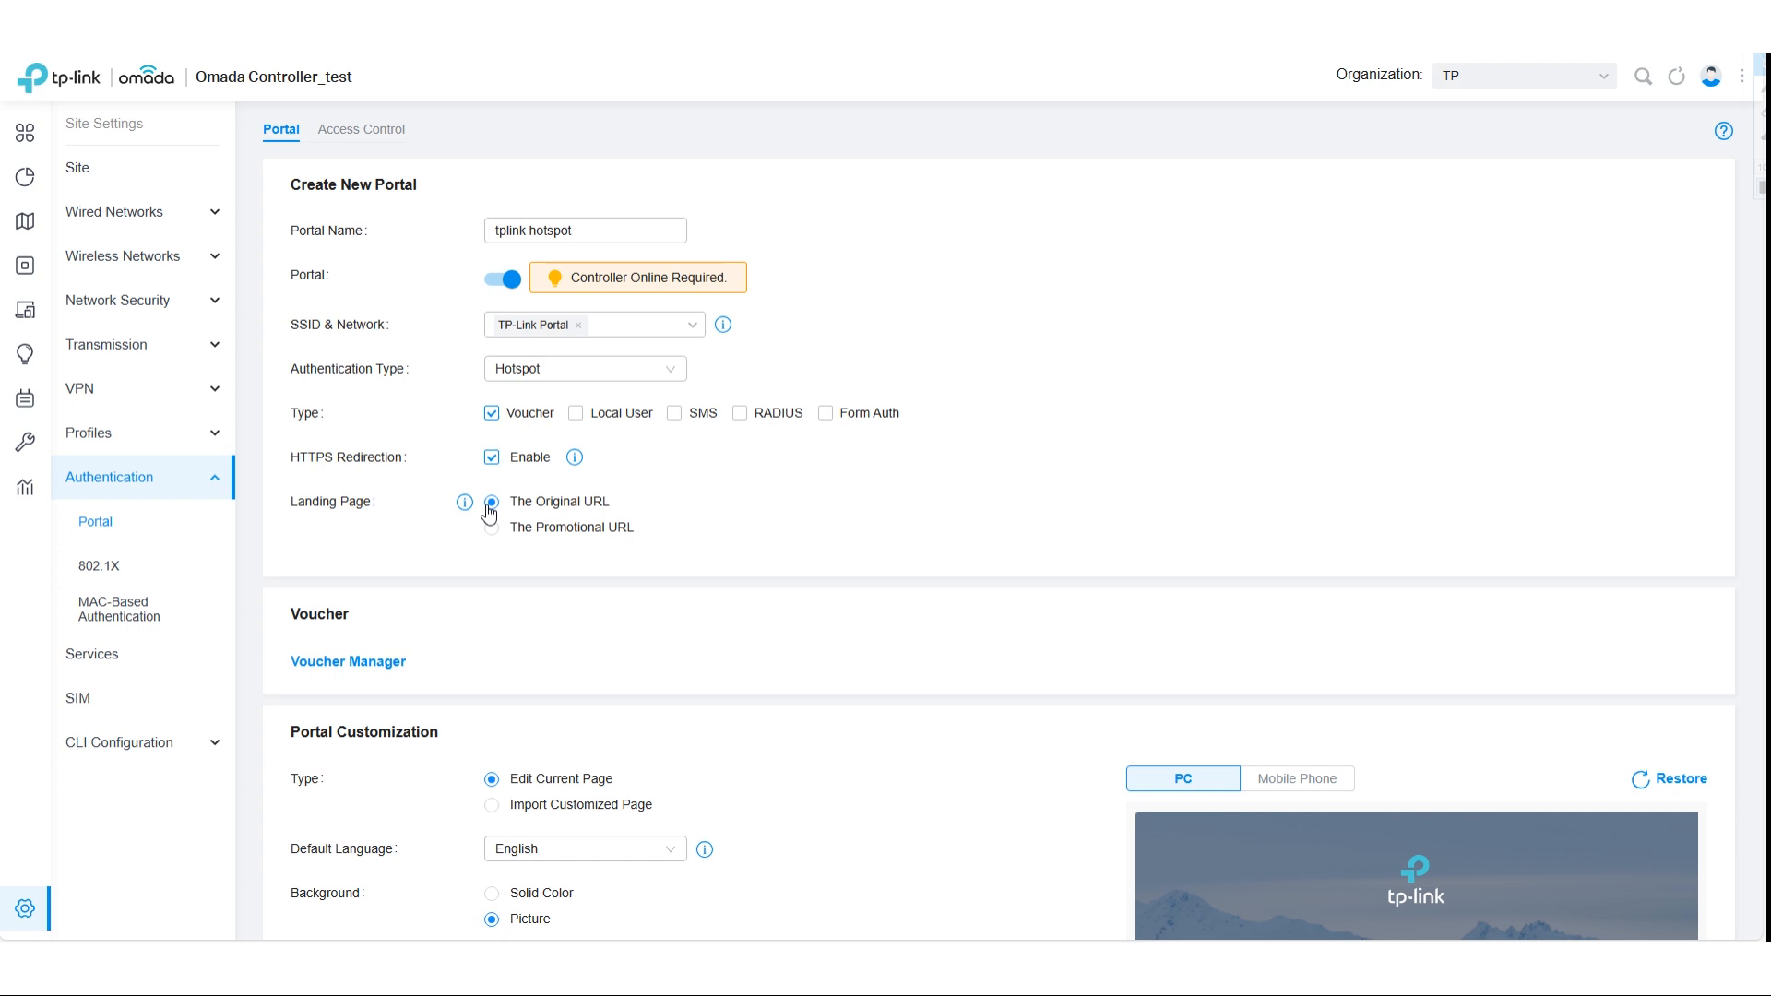
left_click(492, 527)
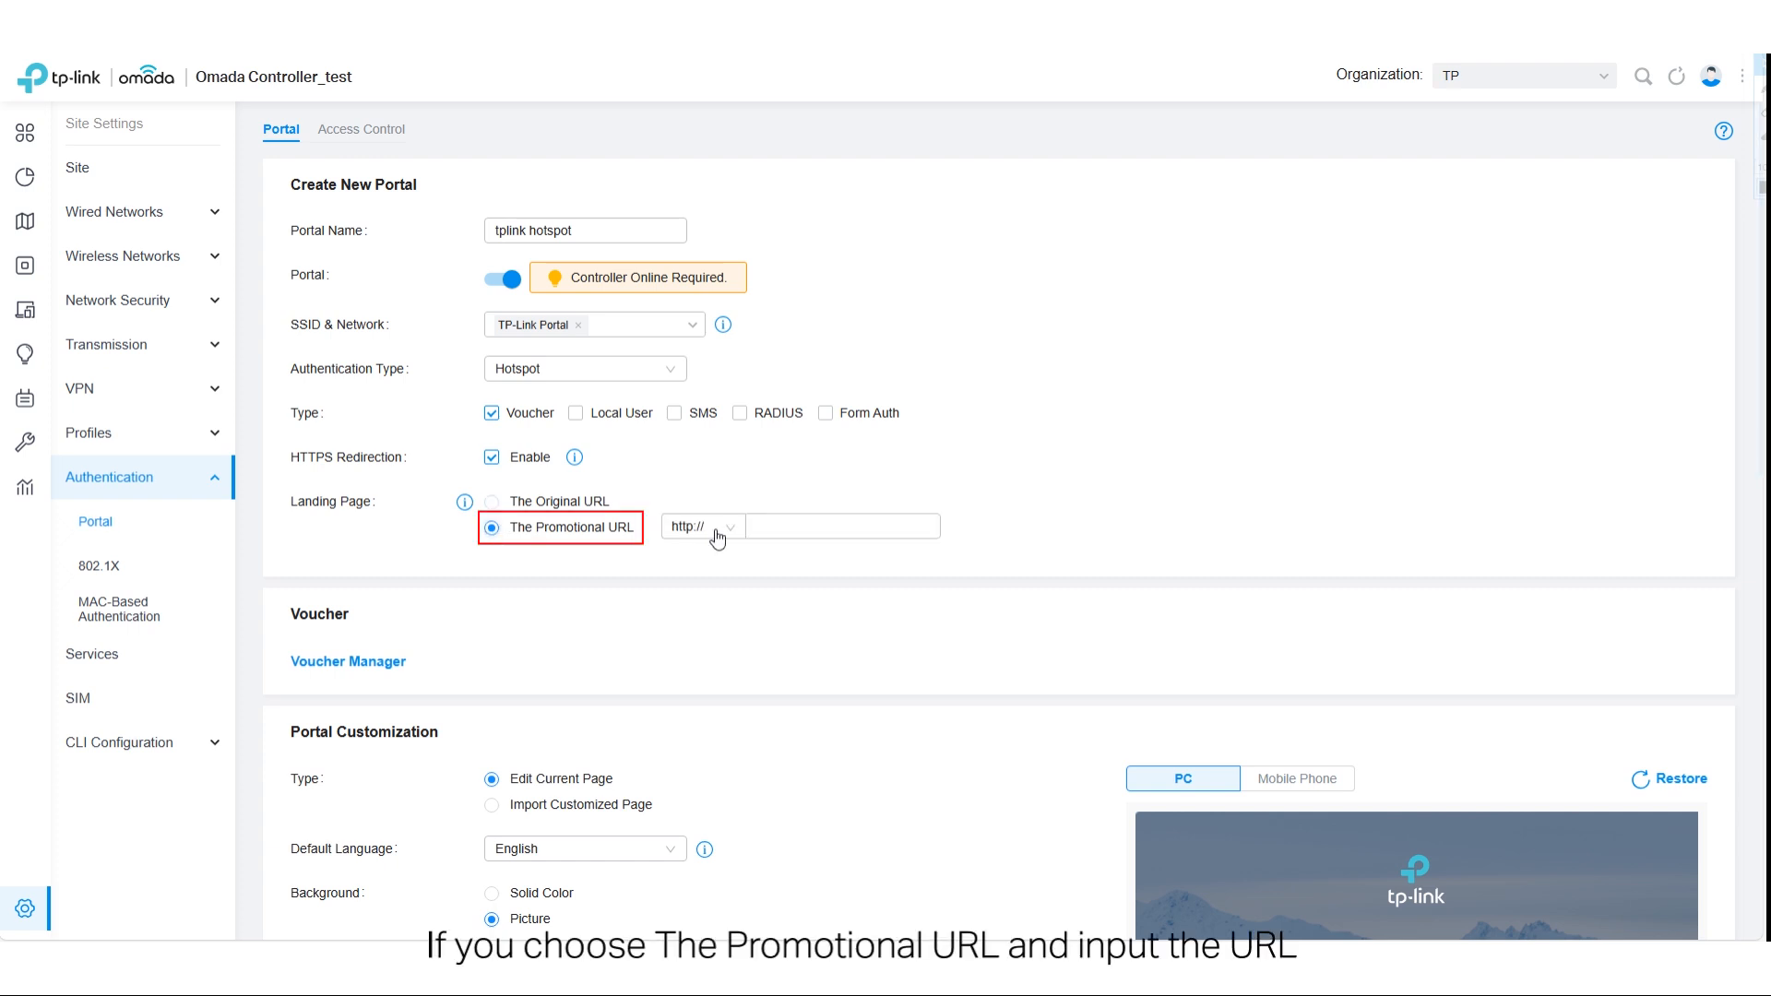
left_click(799, 526)
type("www.tp-link.com/en/")
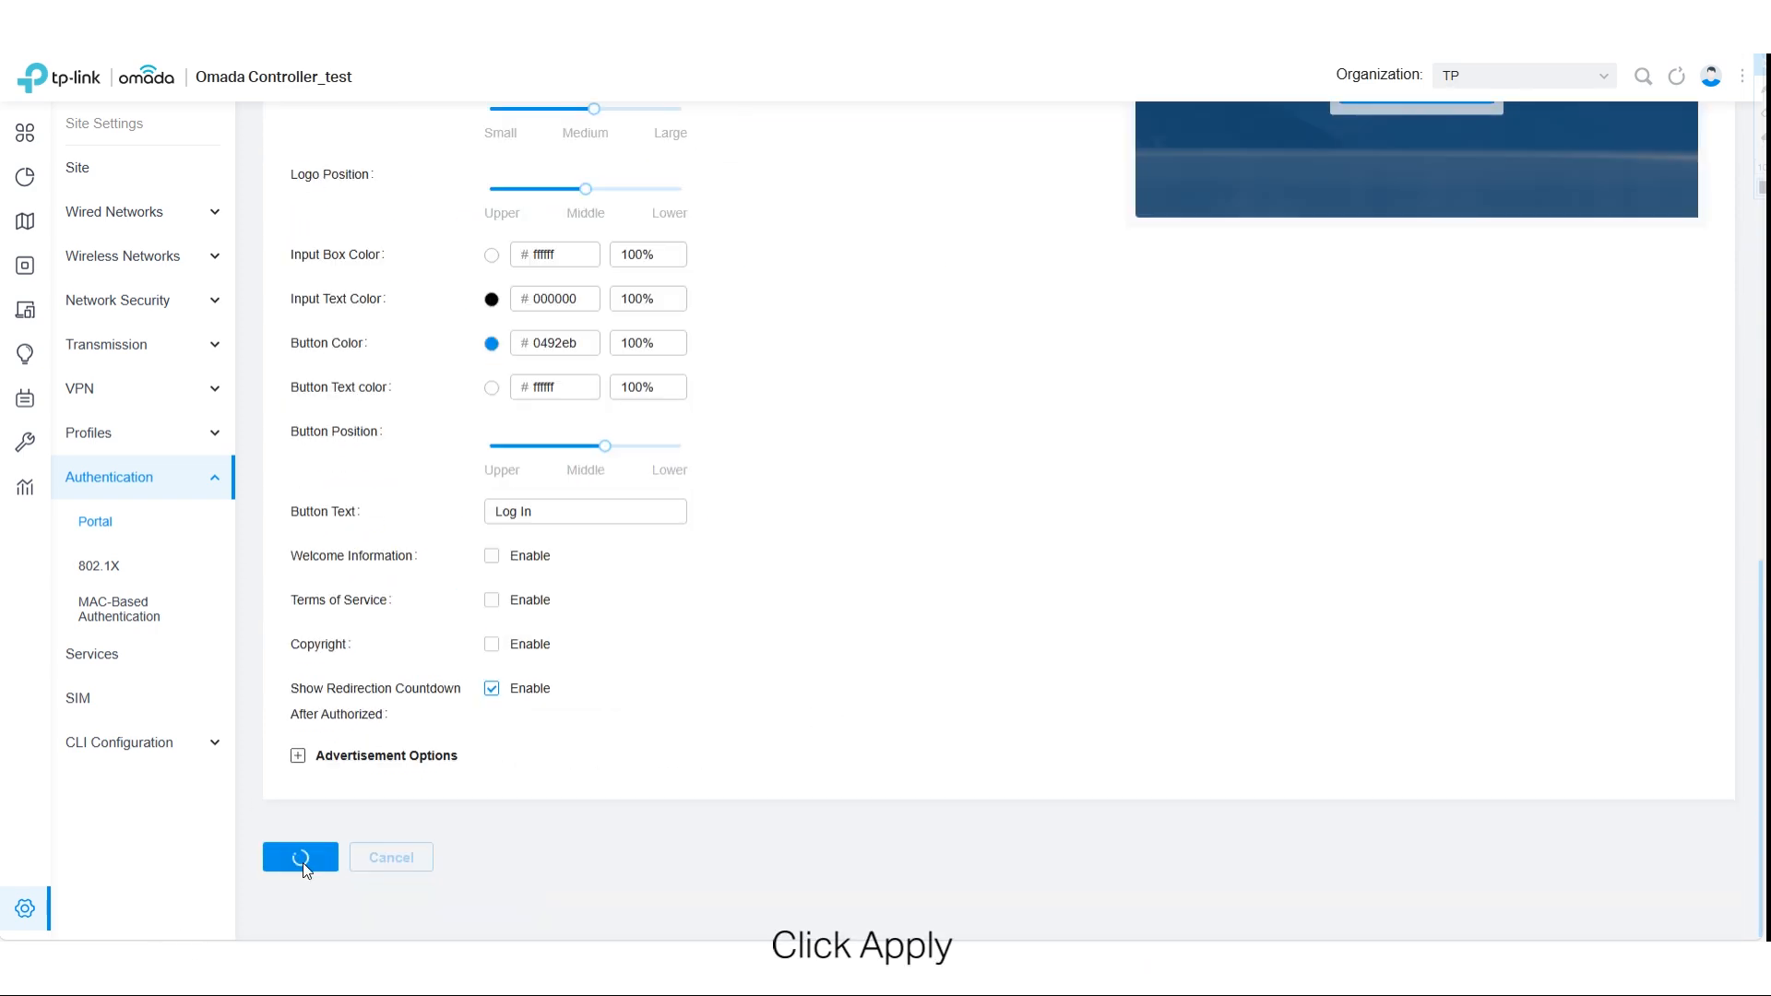
left_click(302, 862)
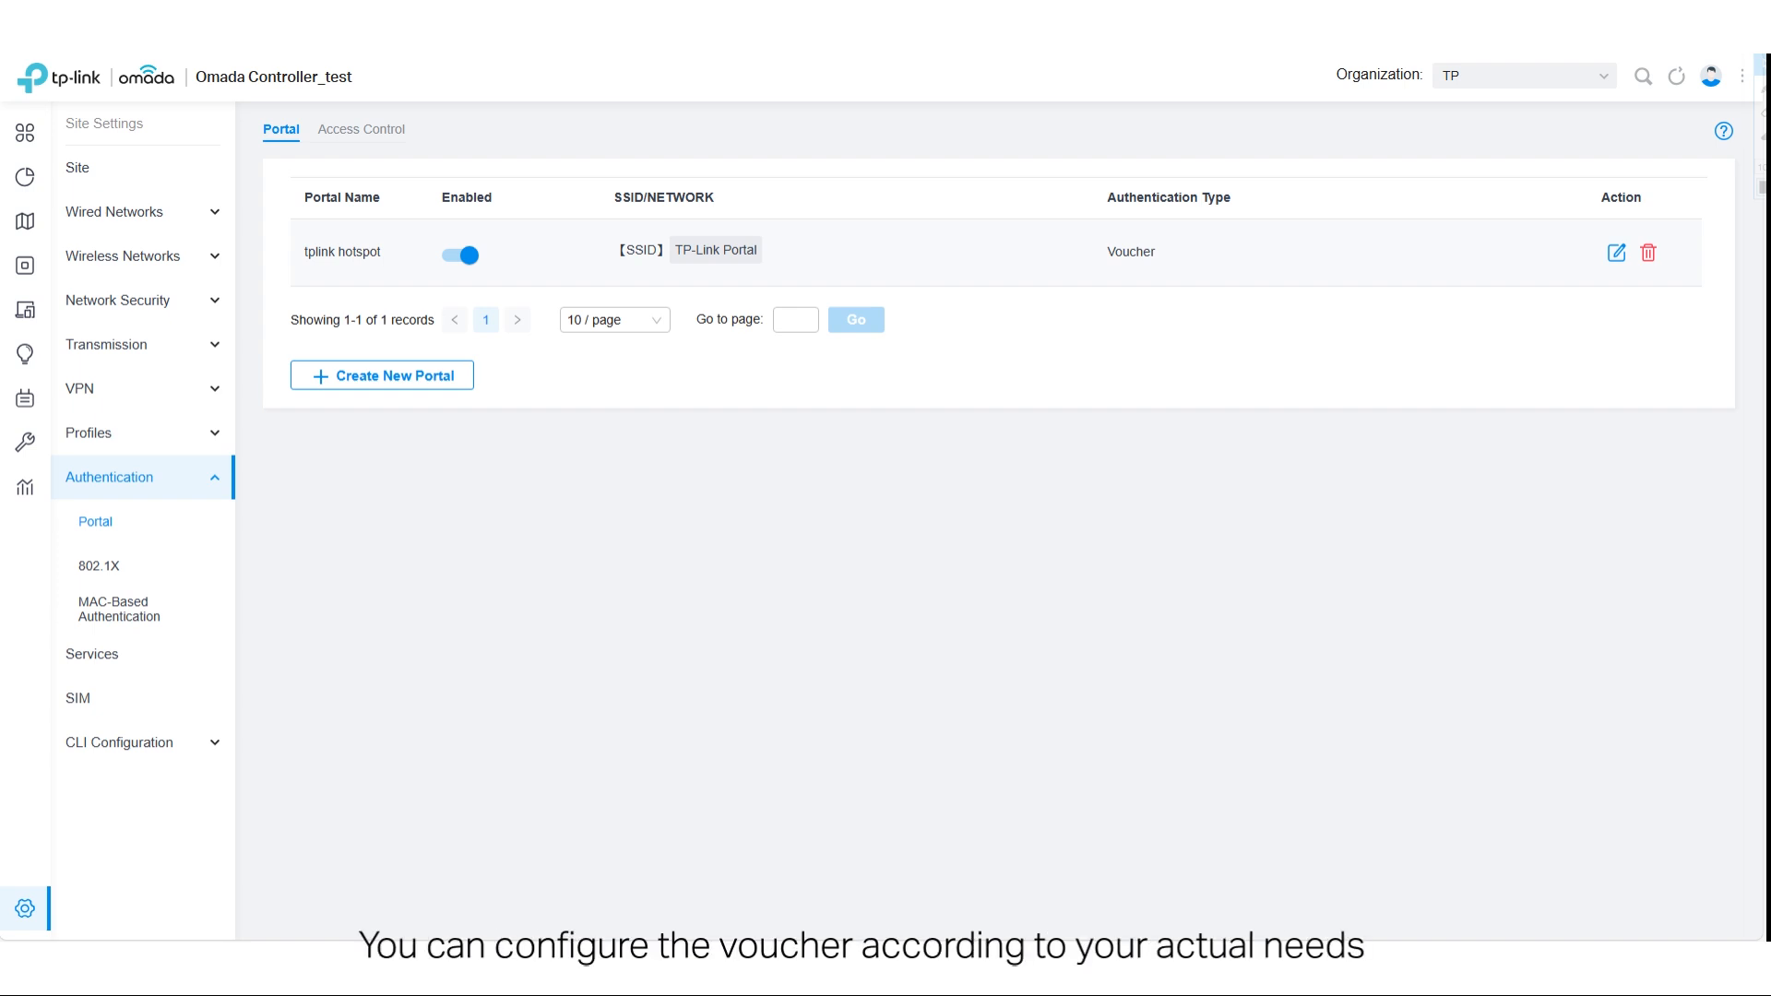
- Open the voucher groups in Hotspot Manager and start a new vouchers group named "TP-Link Voucher"
left_click(1517, 77)
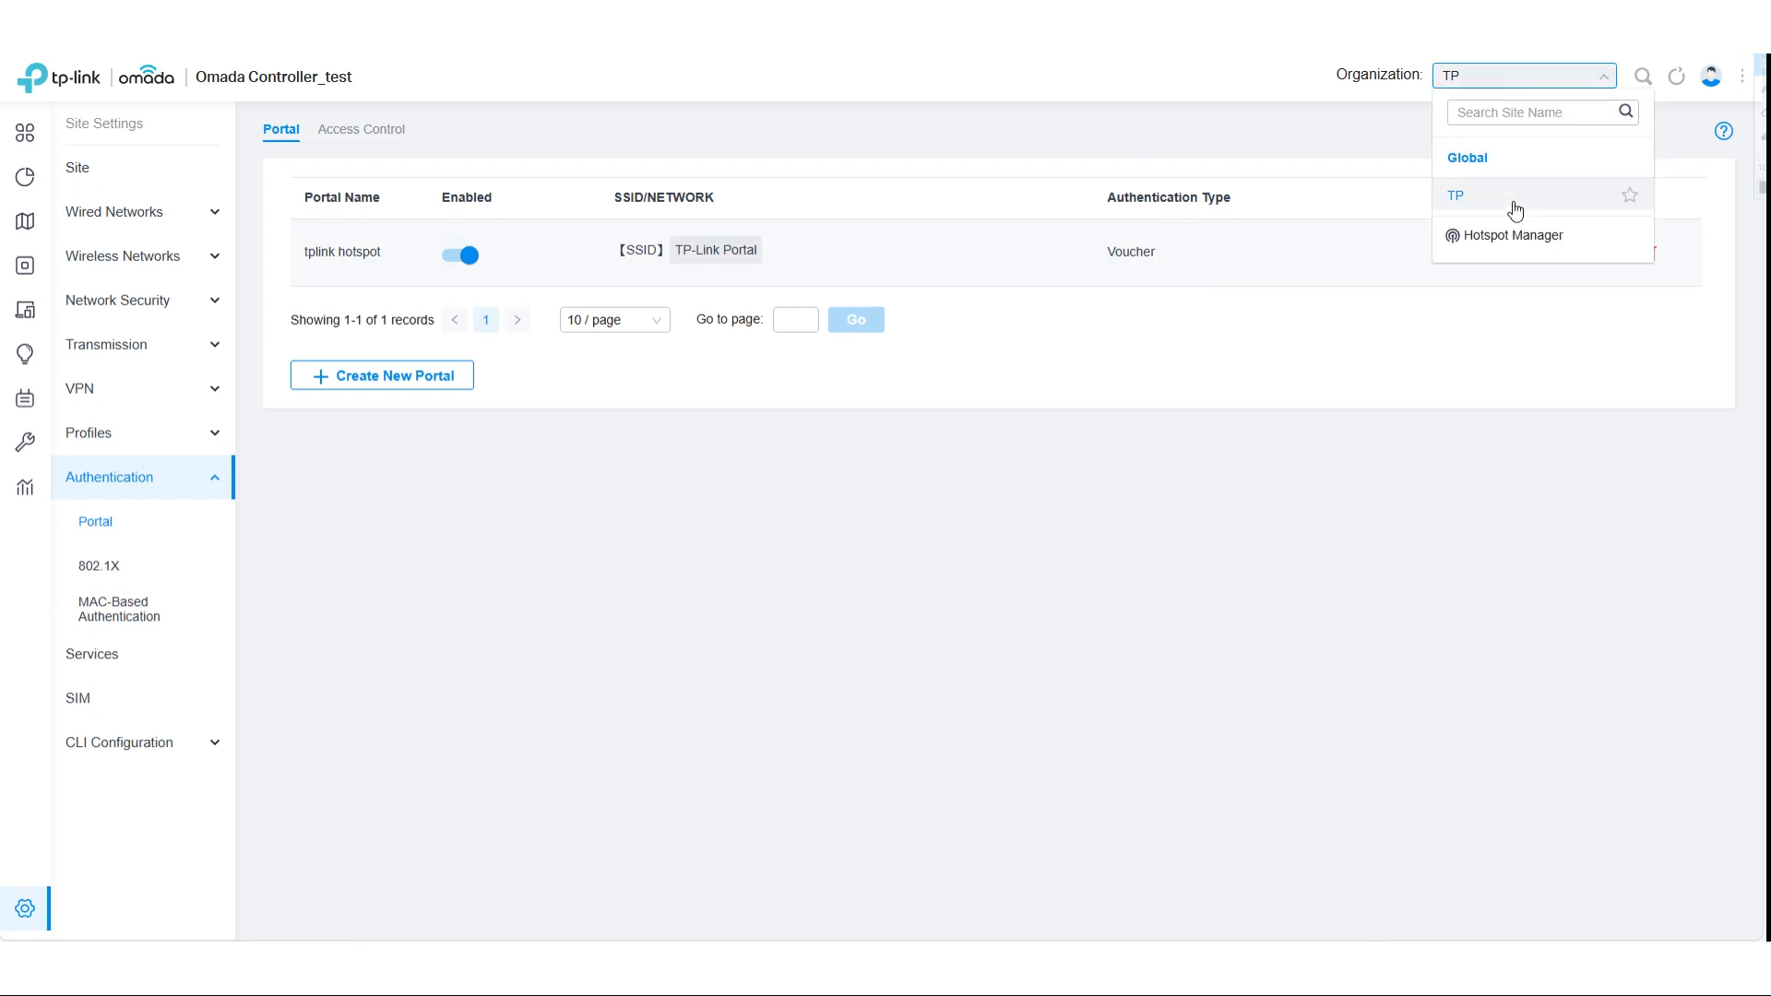
left_click(1512, 236)
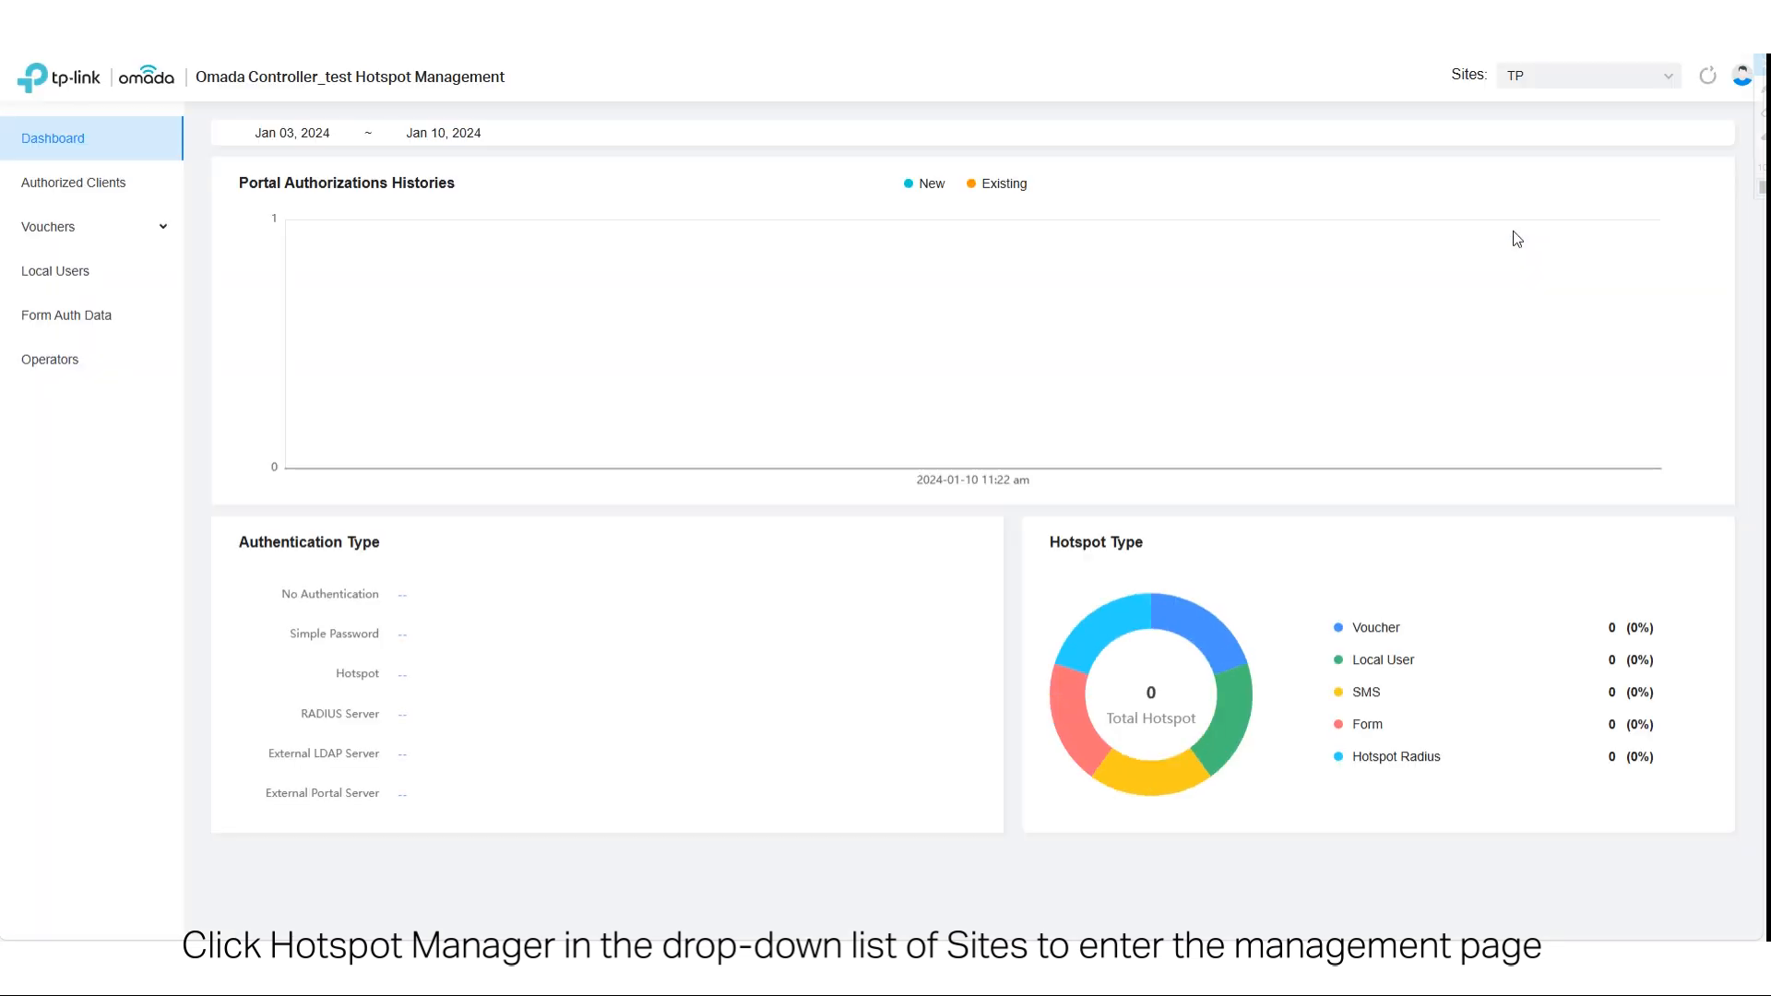
left_click(43, 242)
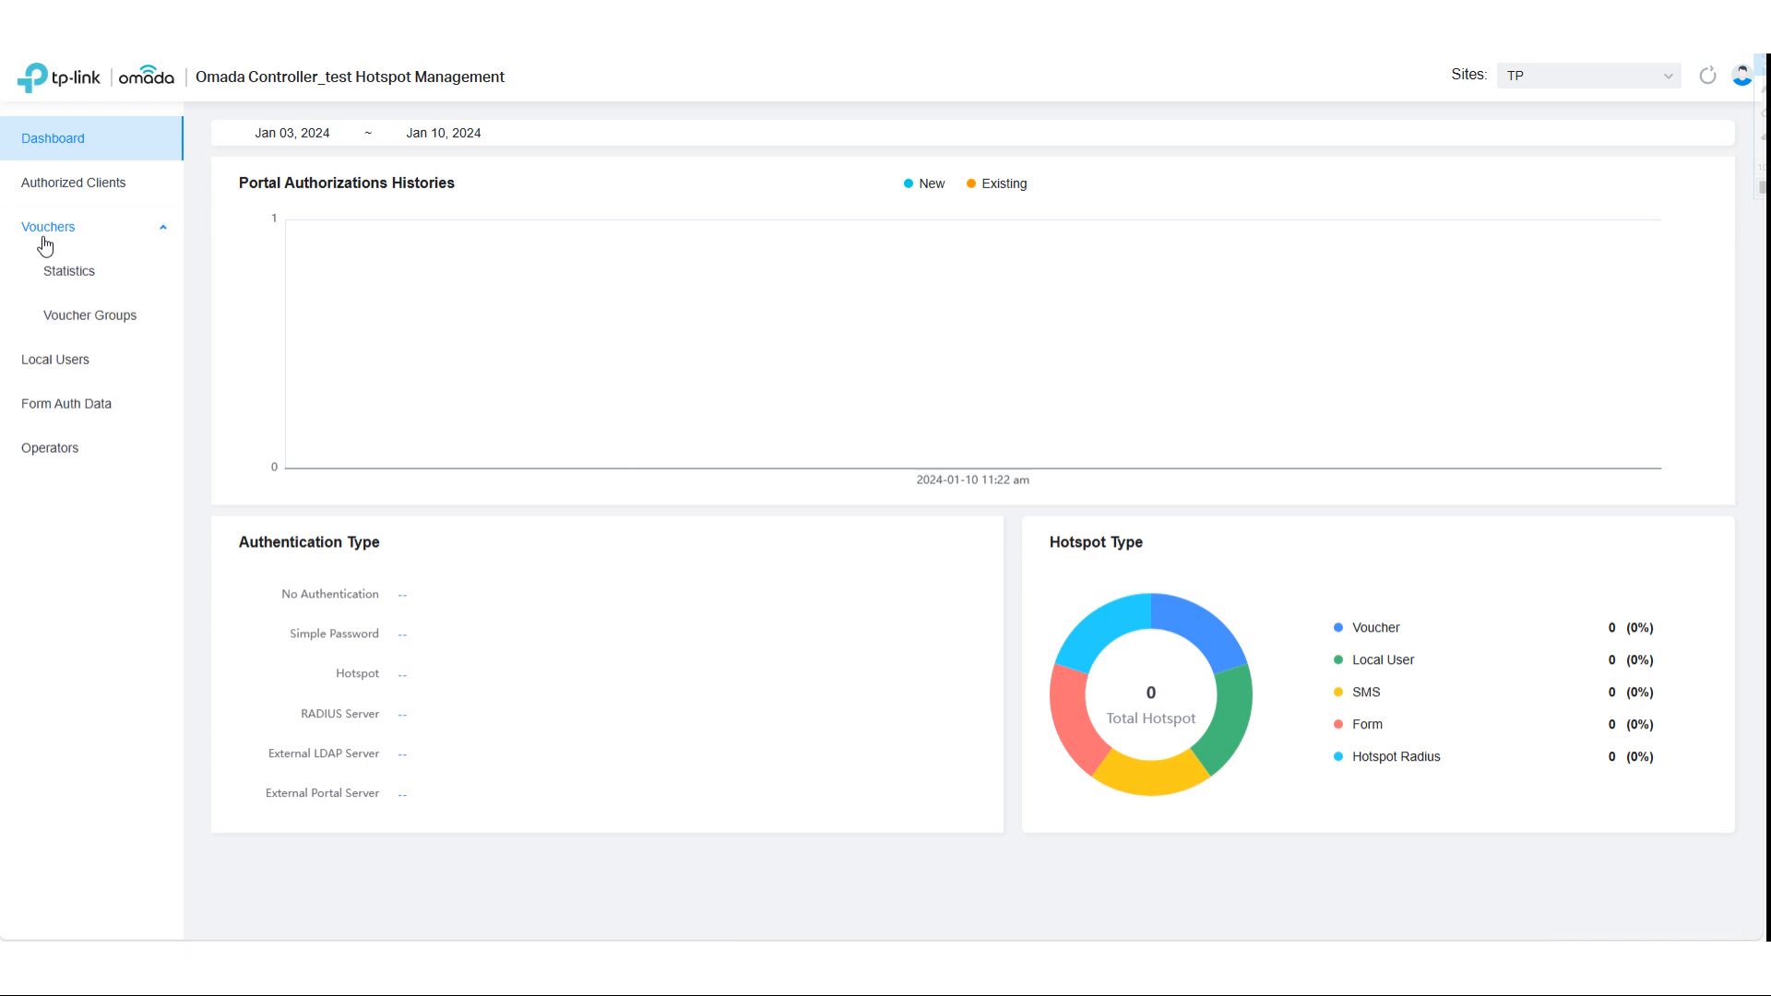
left_click(96, 317)
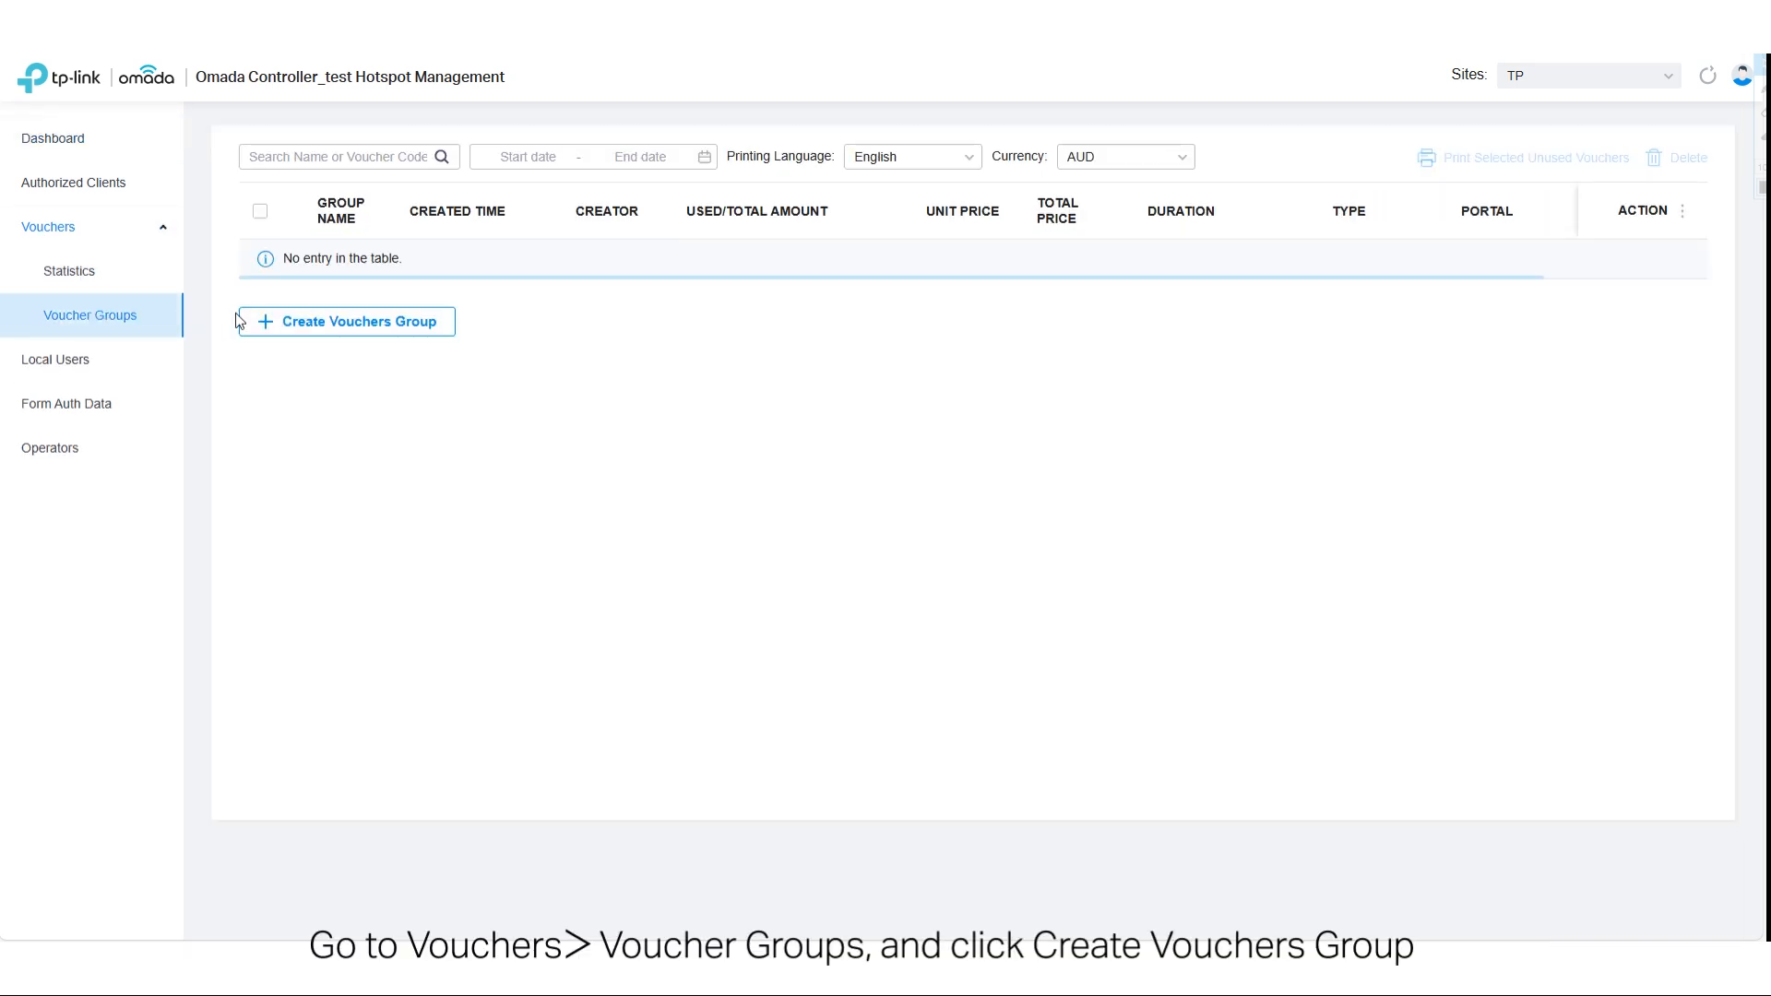
left_click(259, 328)
left_click(472, 197)
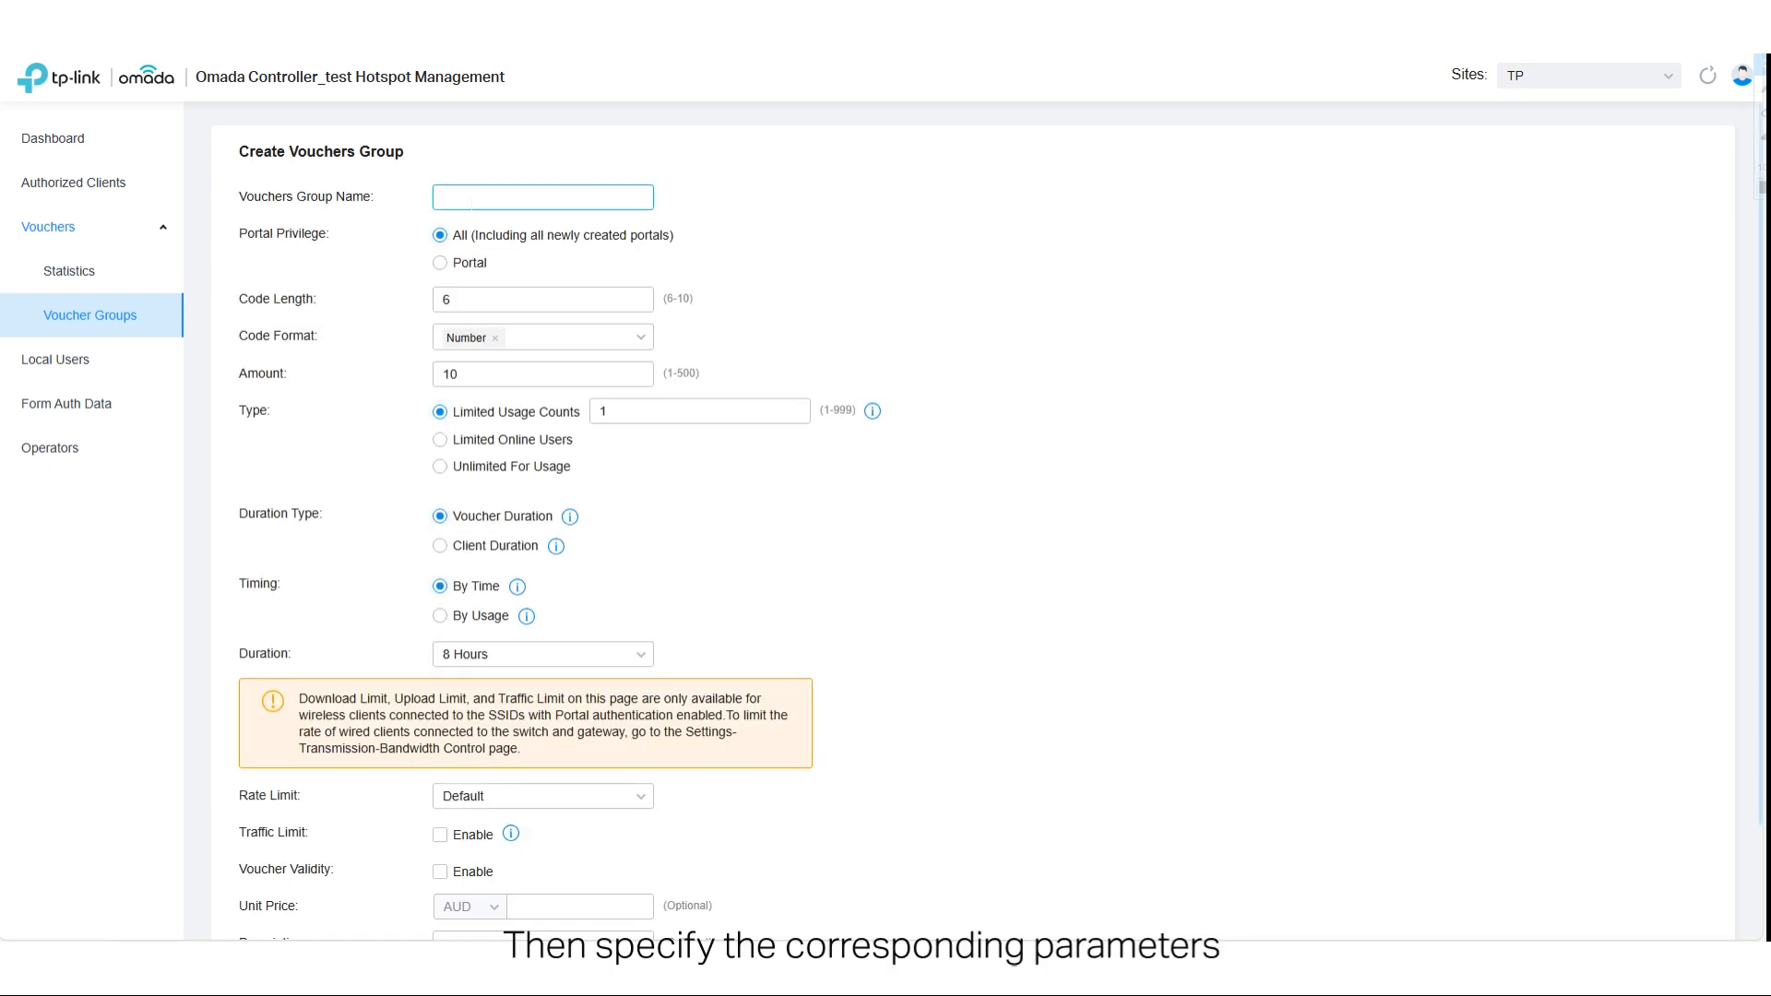
type("TP-Link Voucher")
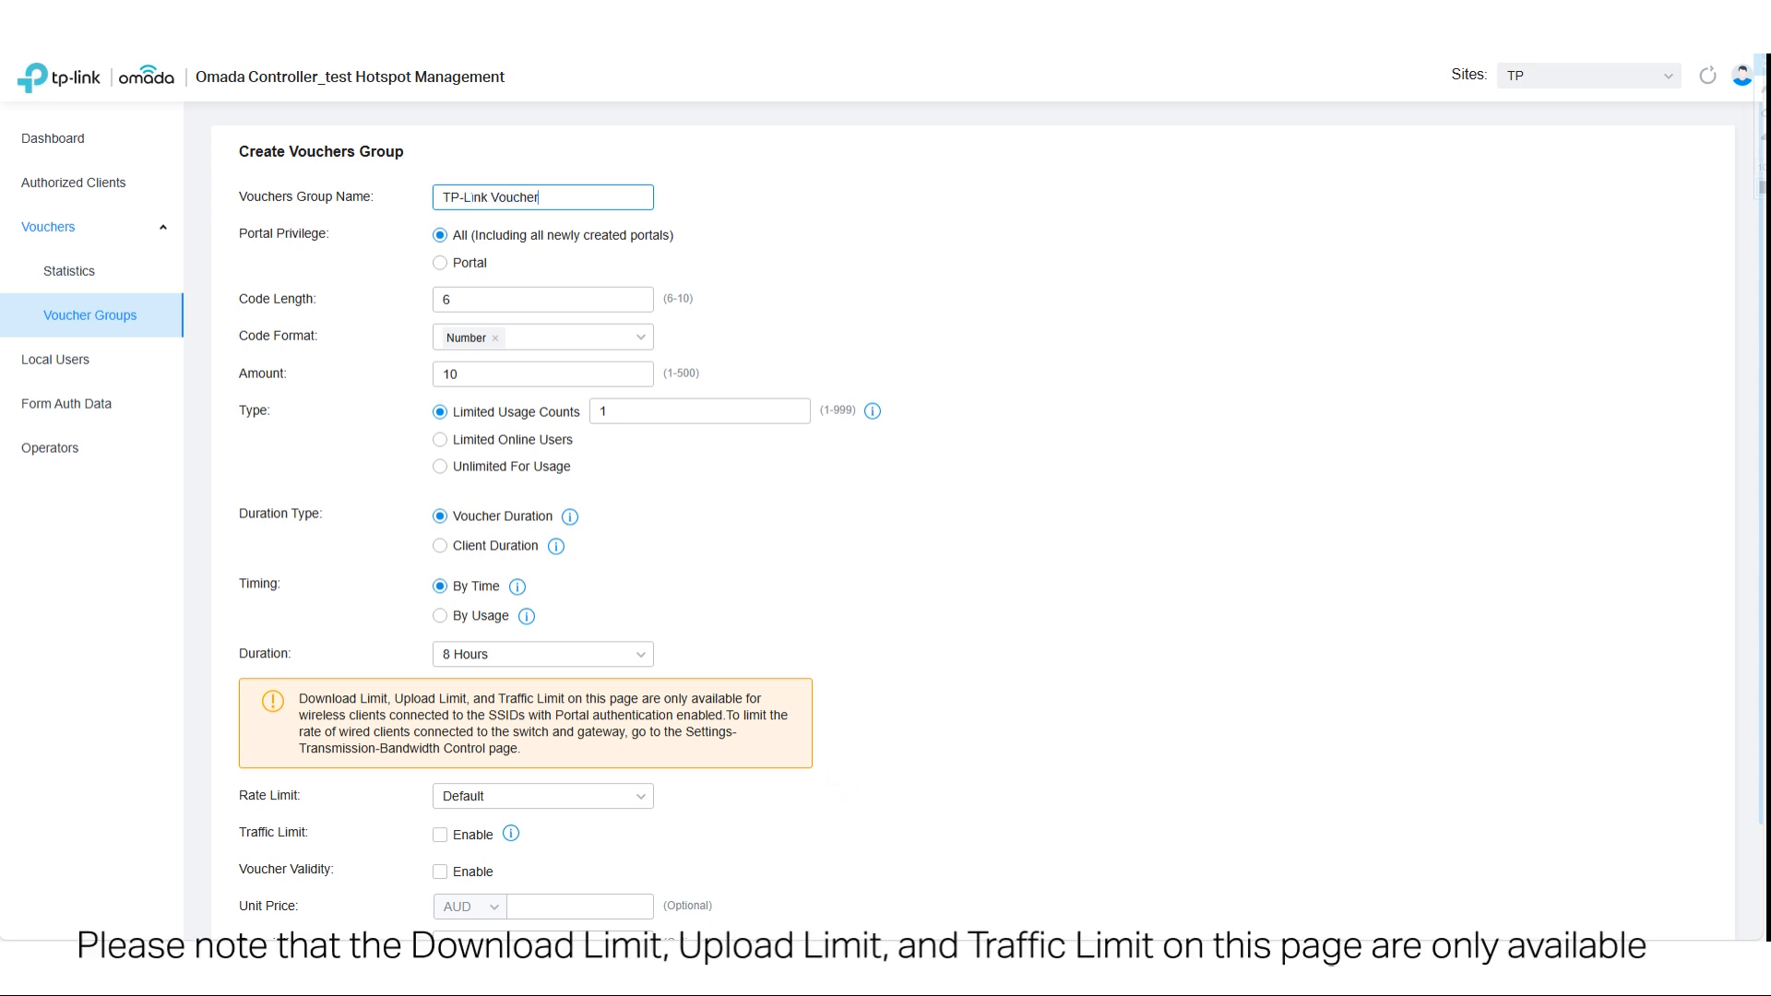
- Set the vouchers group's portal privilege to Portal, keeping all portals selected
left_click(441, 264)
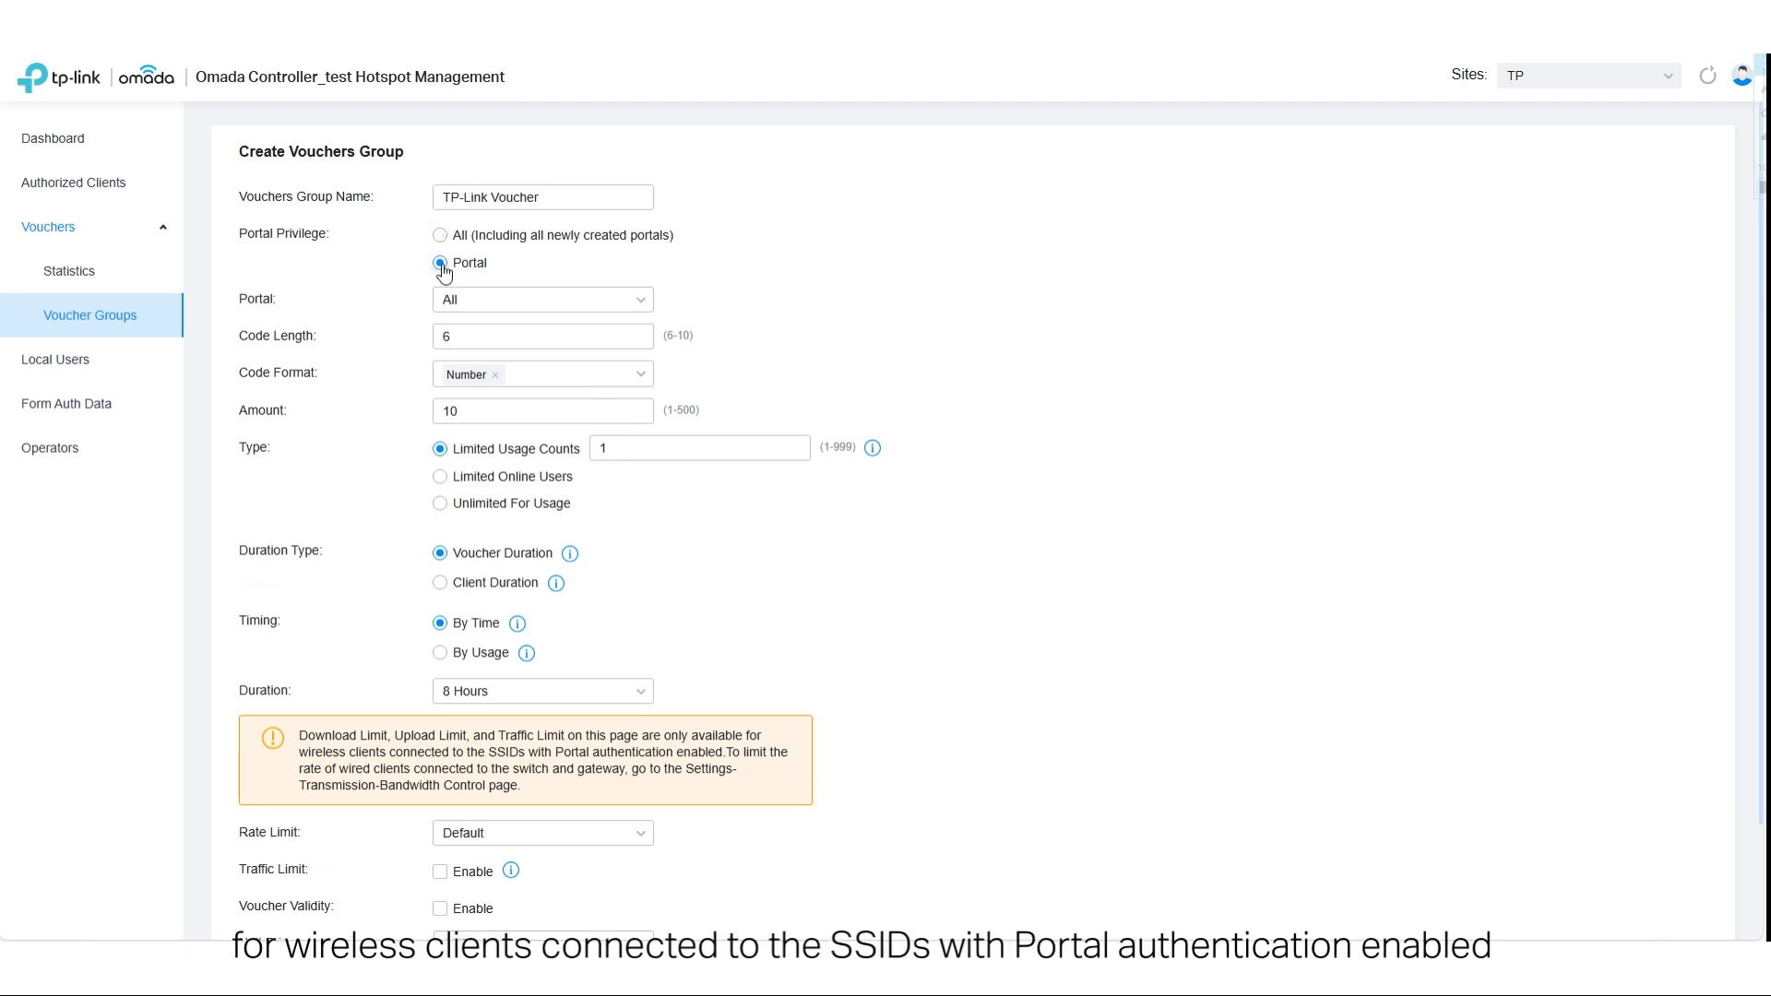
left_click(486, 304)
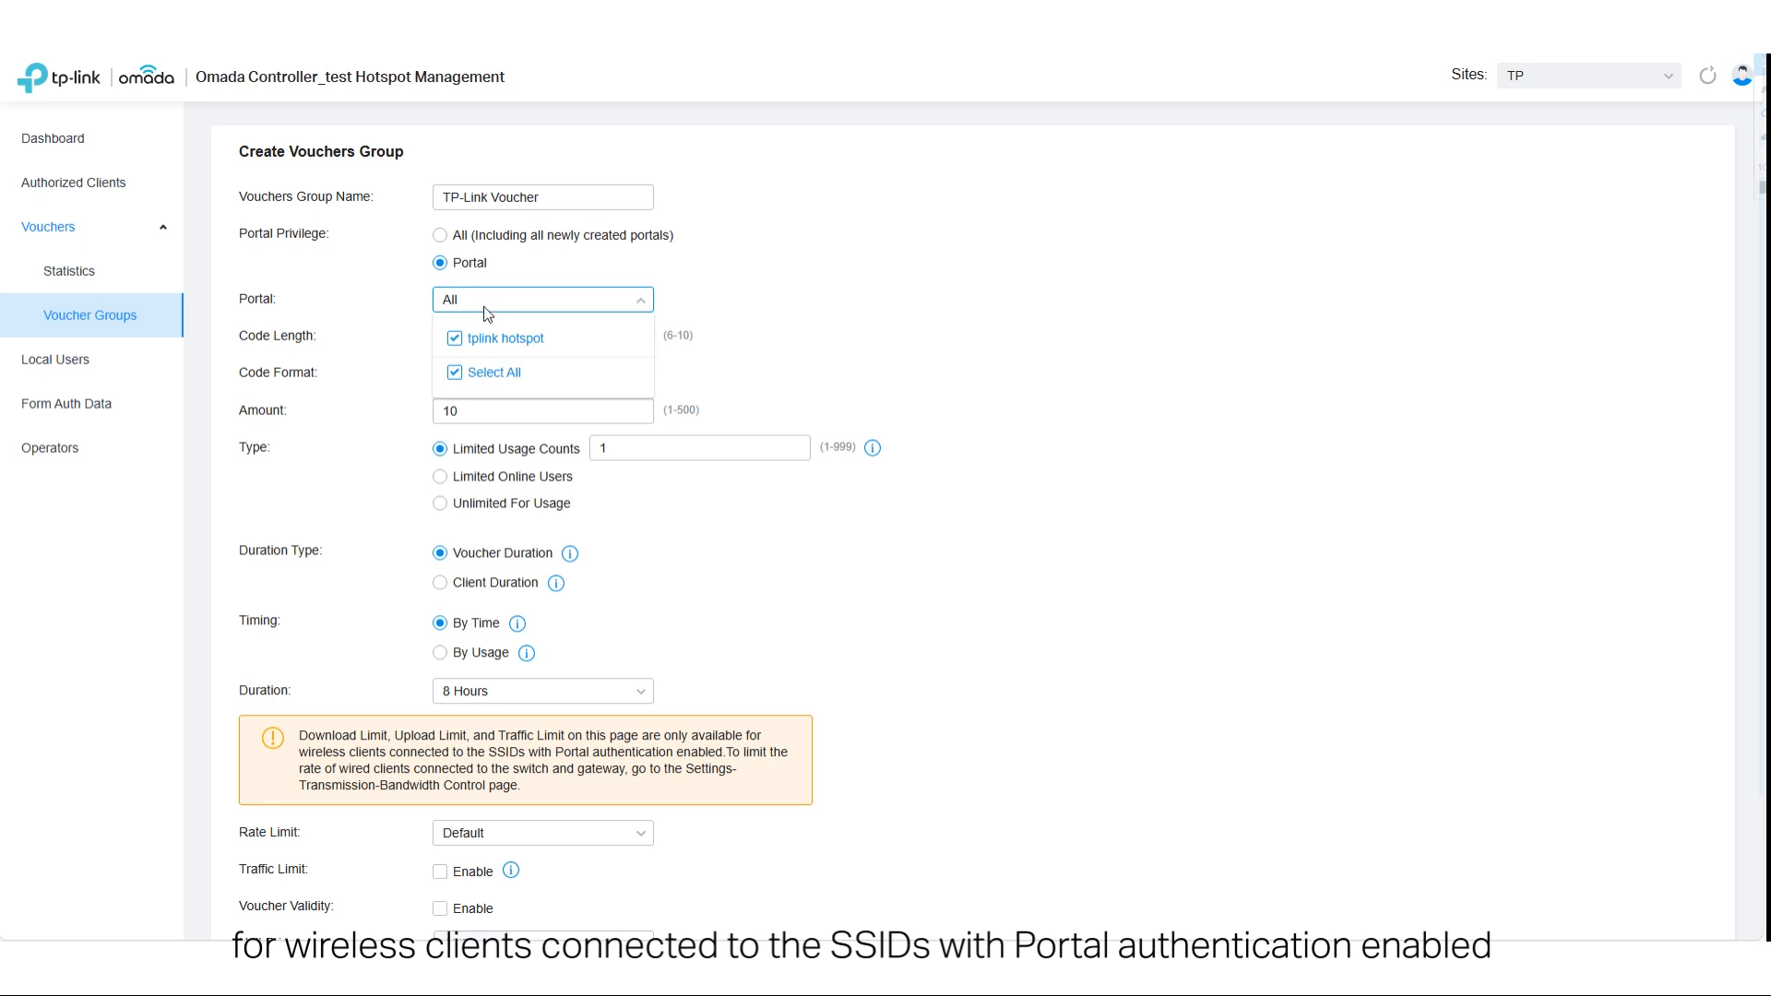
left_click(760, 298)
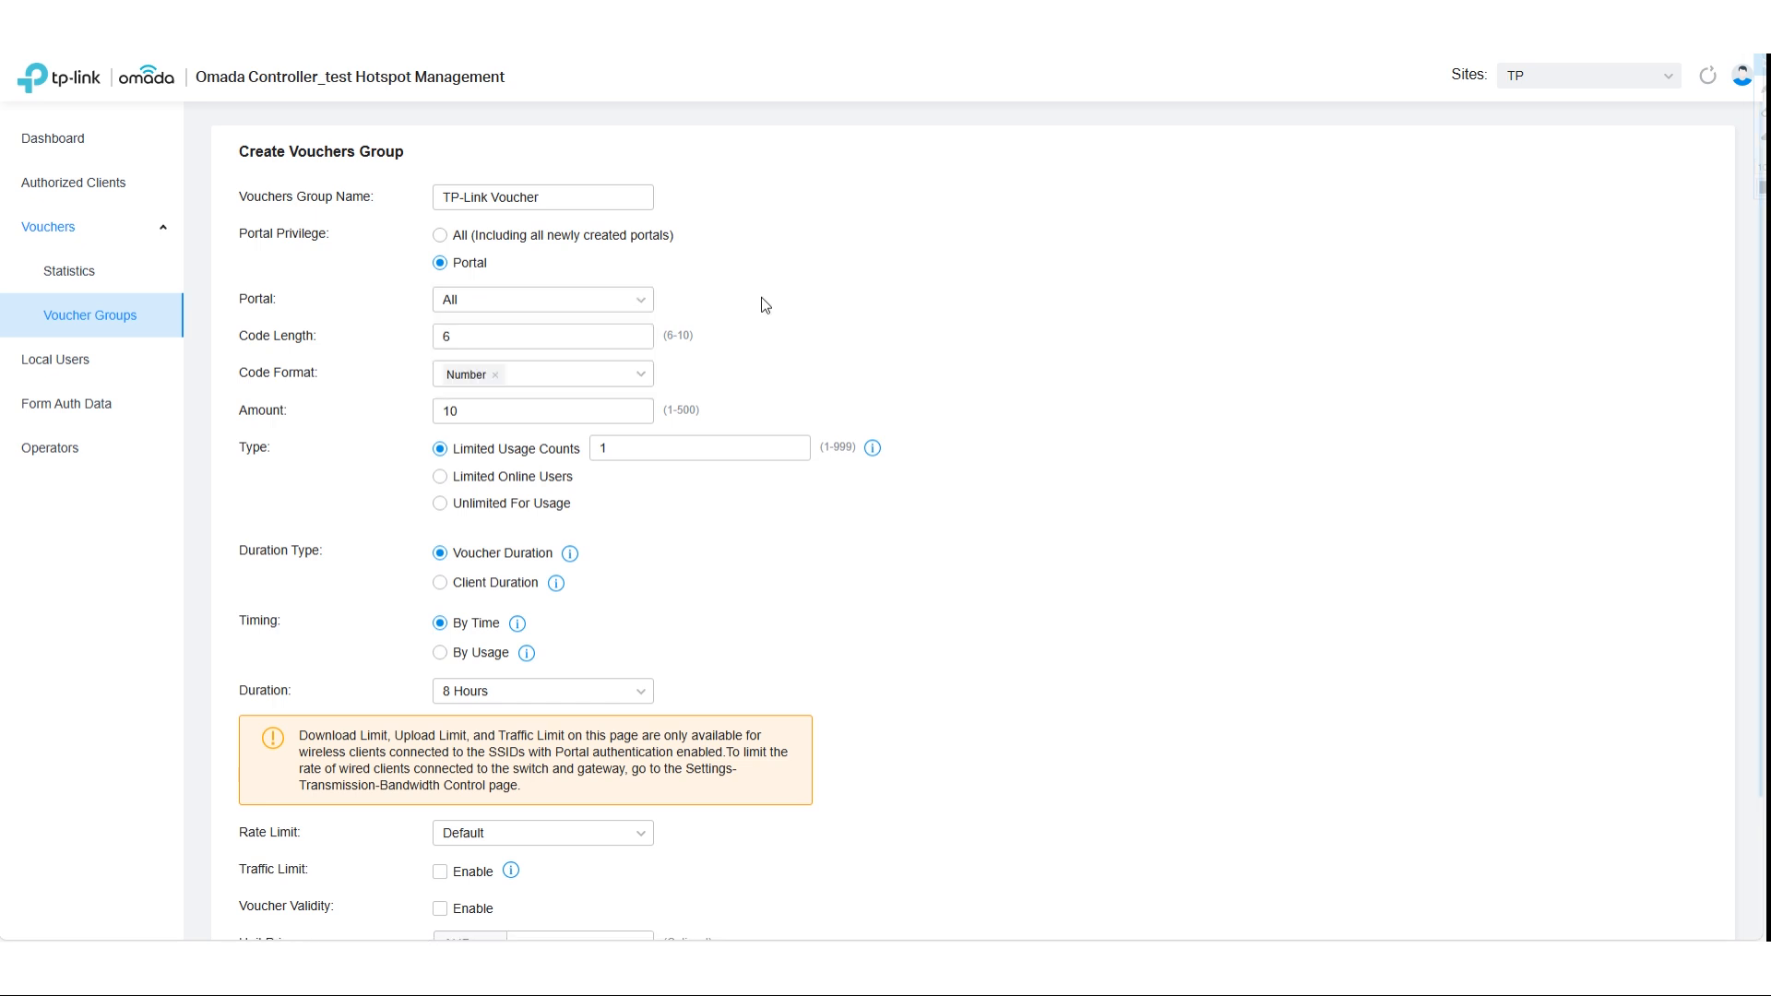
- Set the voucher code length to 8, the amount to 5 and the limited usage counts to 5
key("Tab")
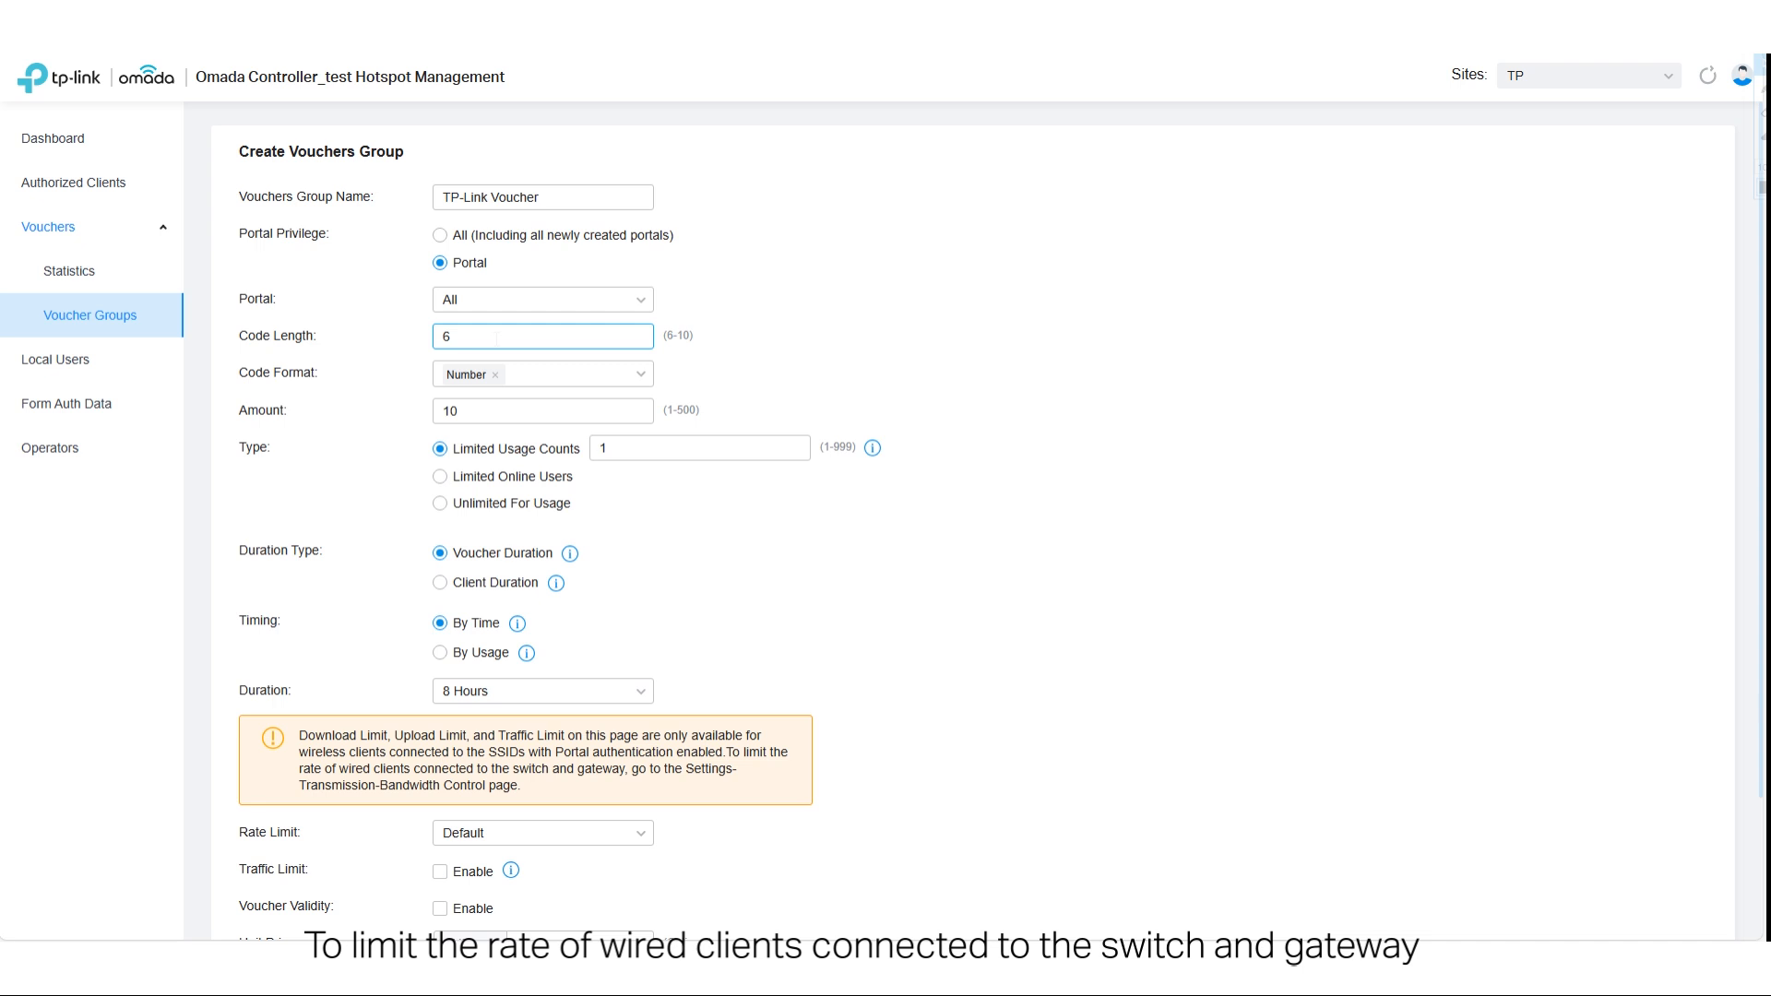
type("8")
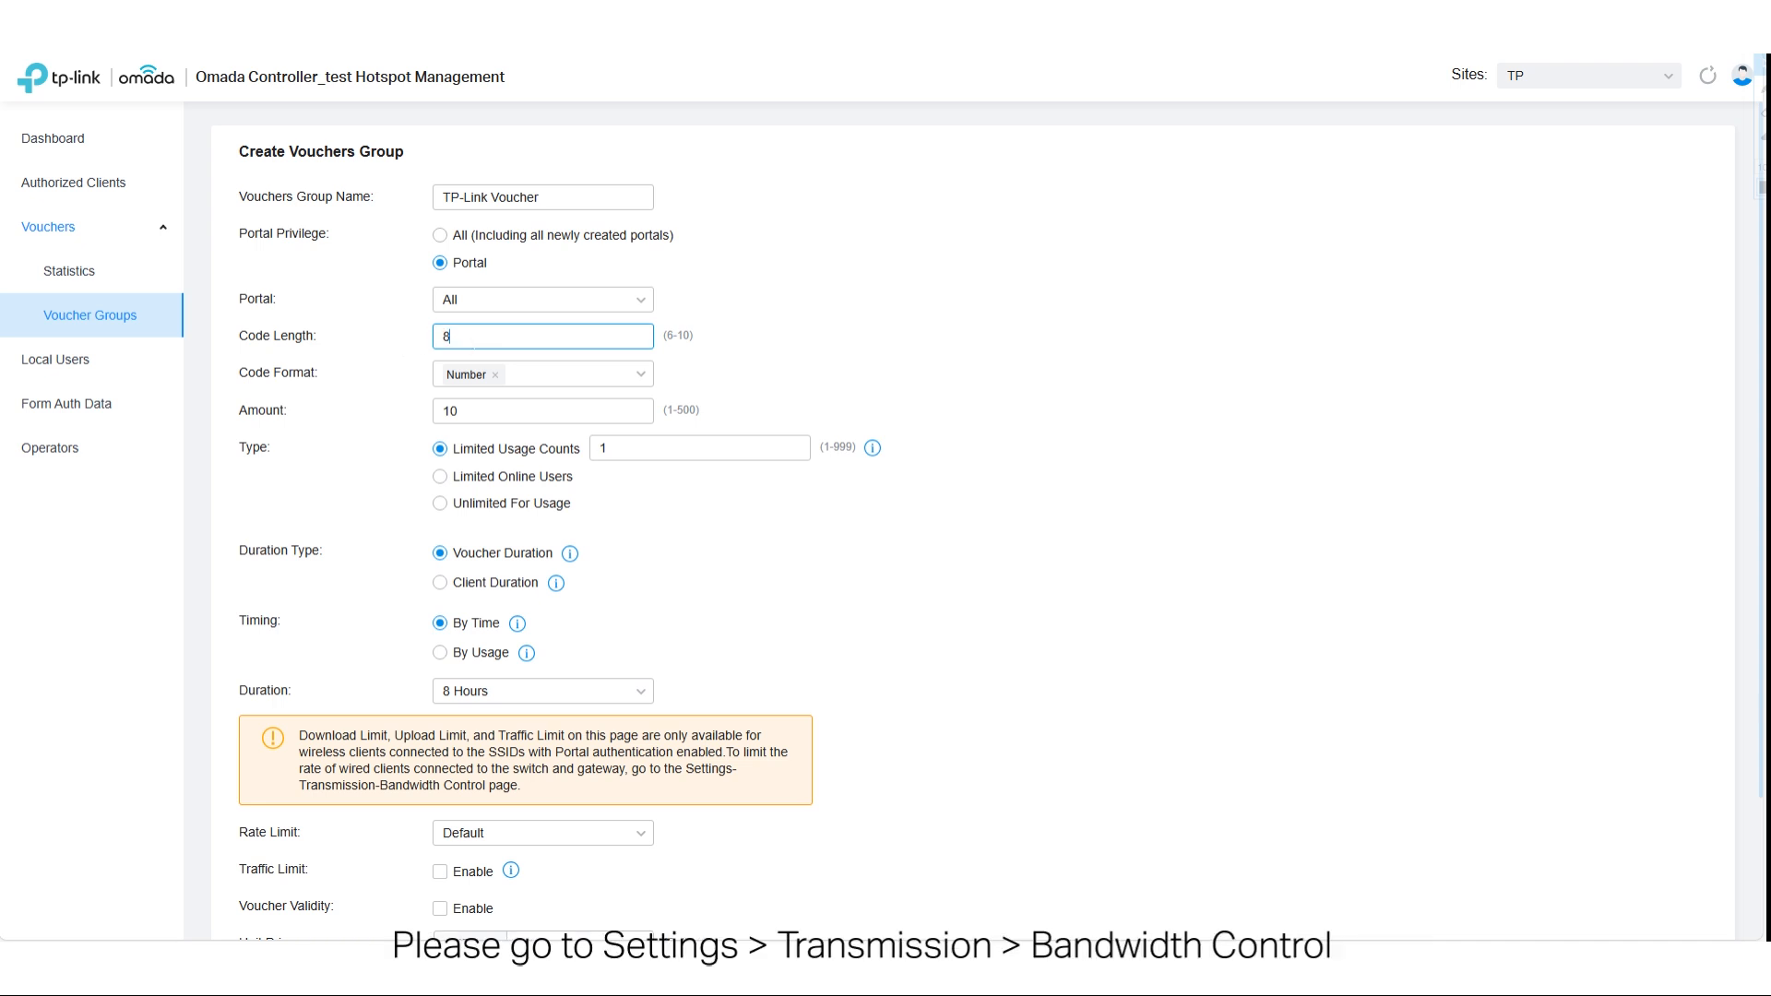
key("Tab")
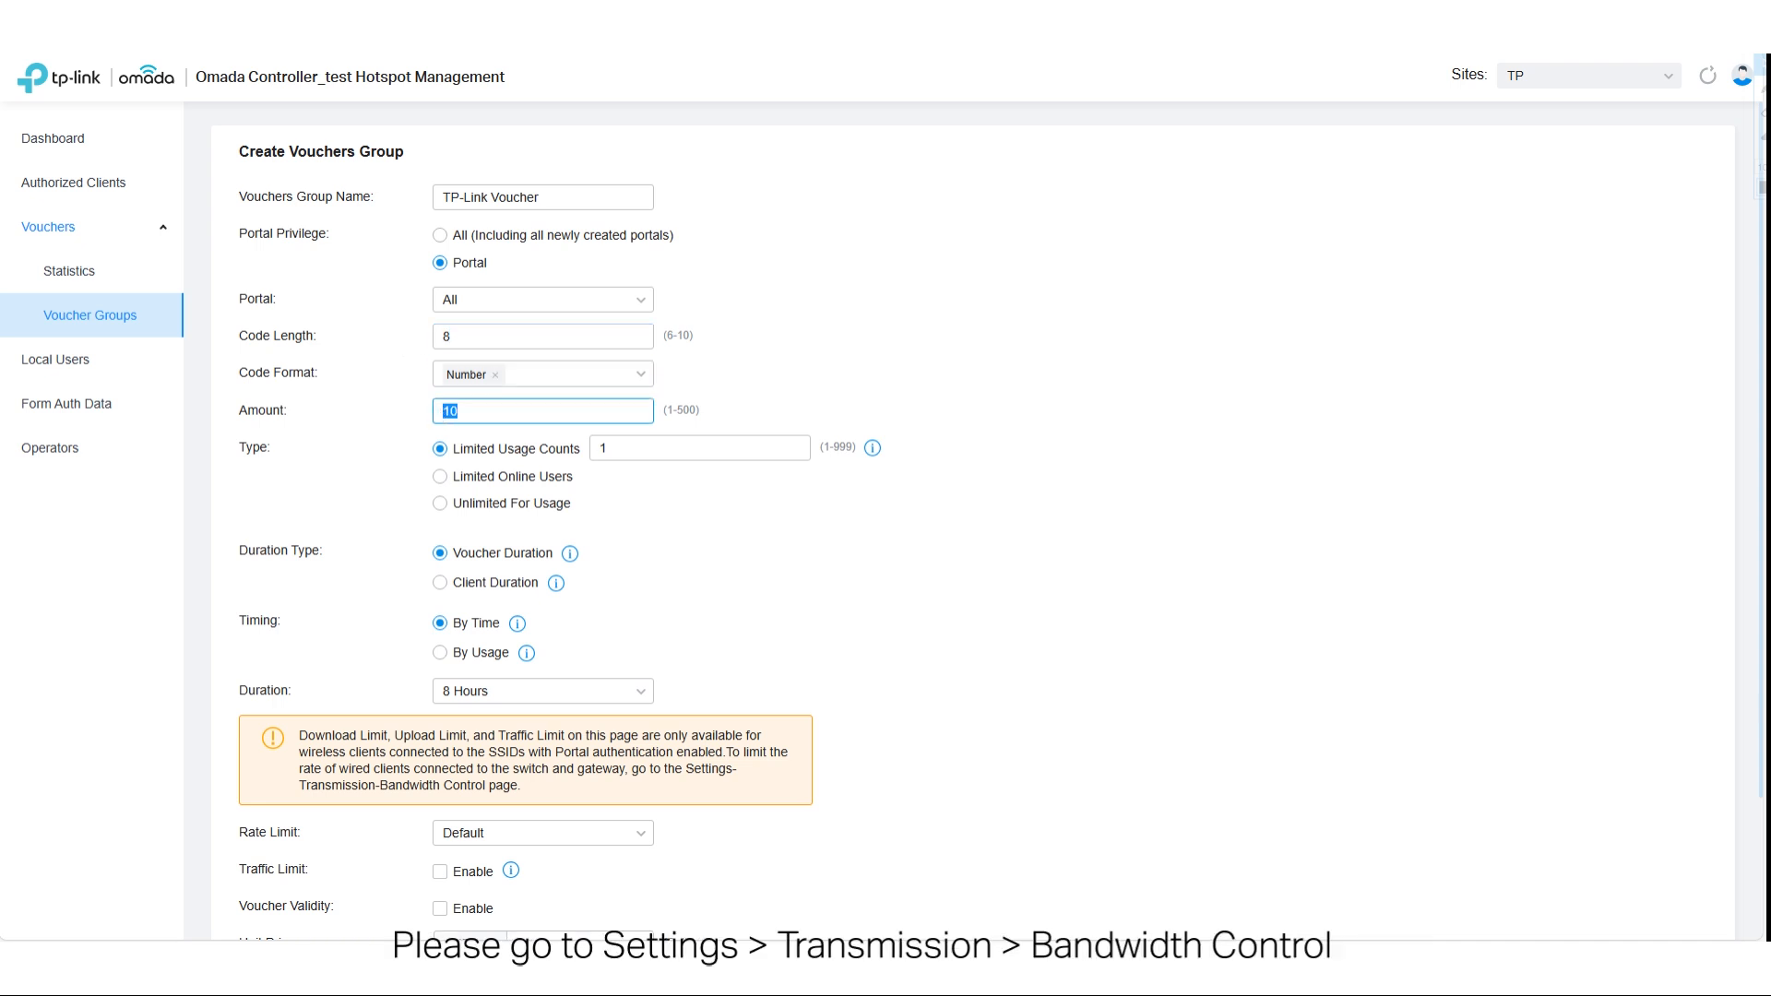
type("5")
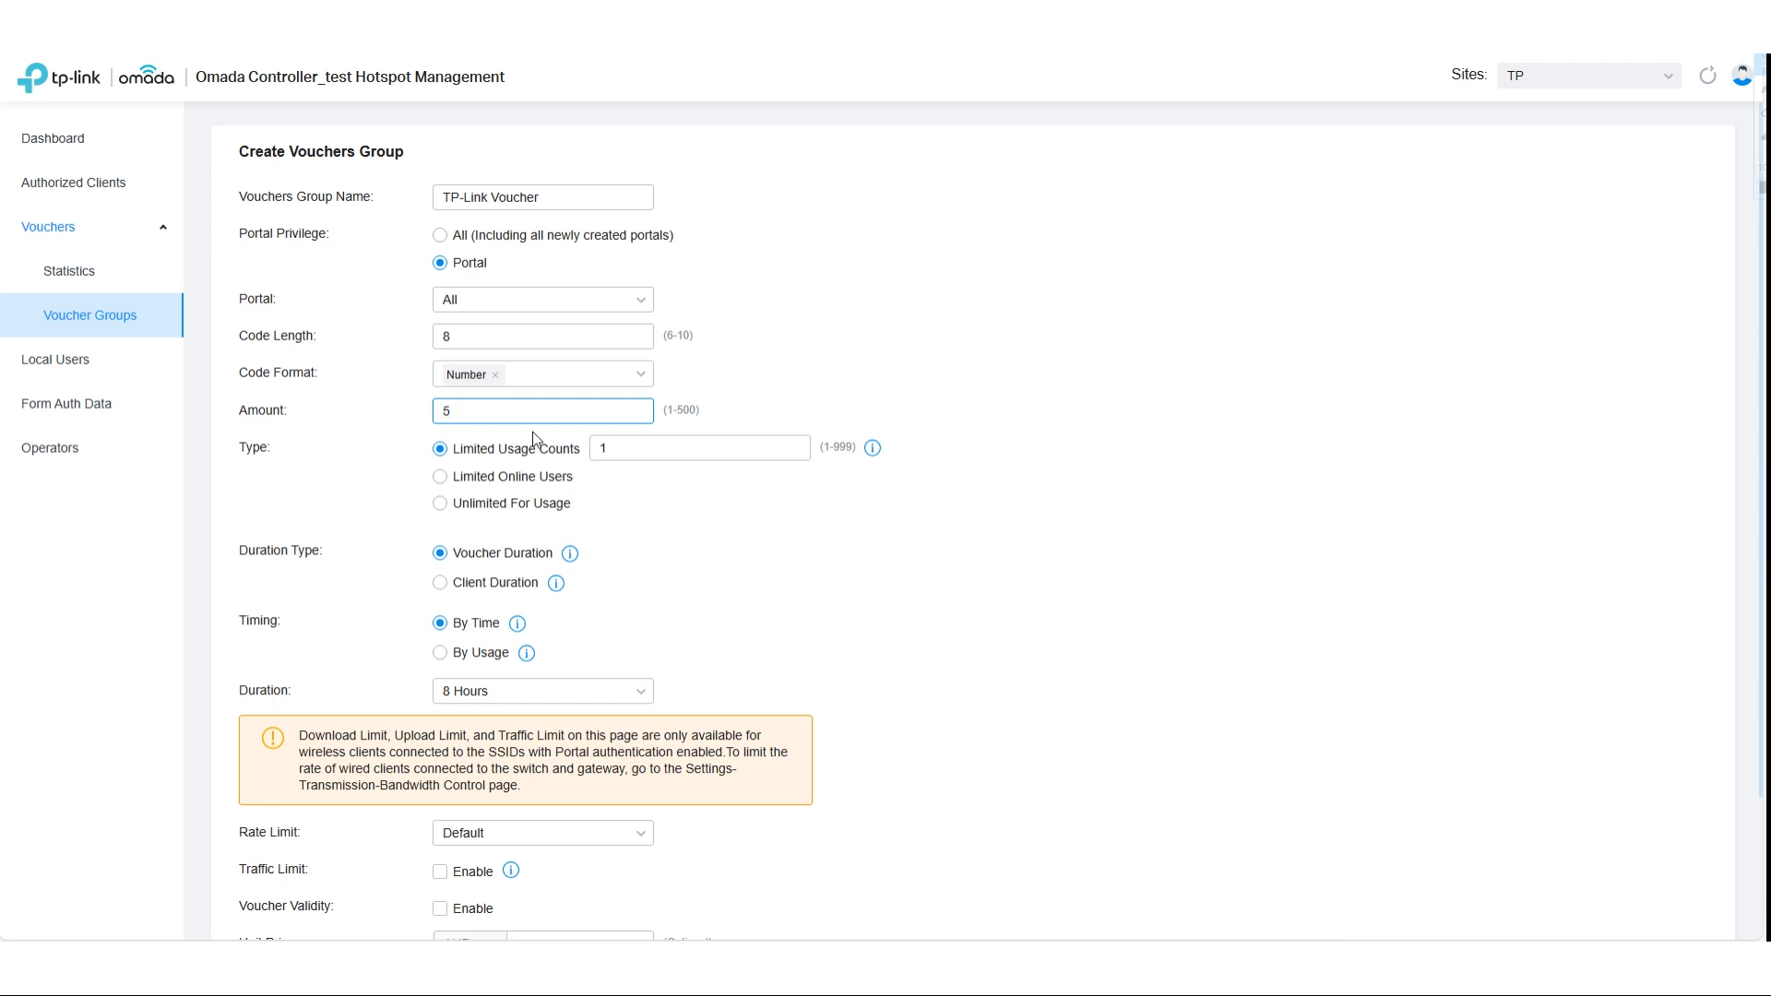
key("Tab")
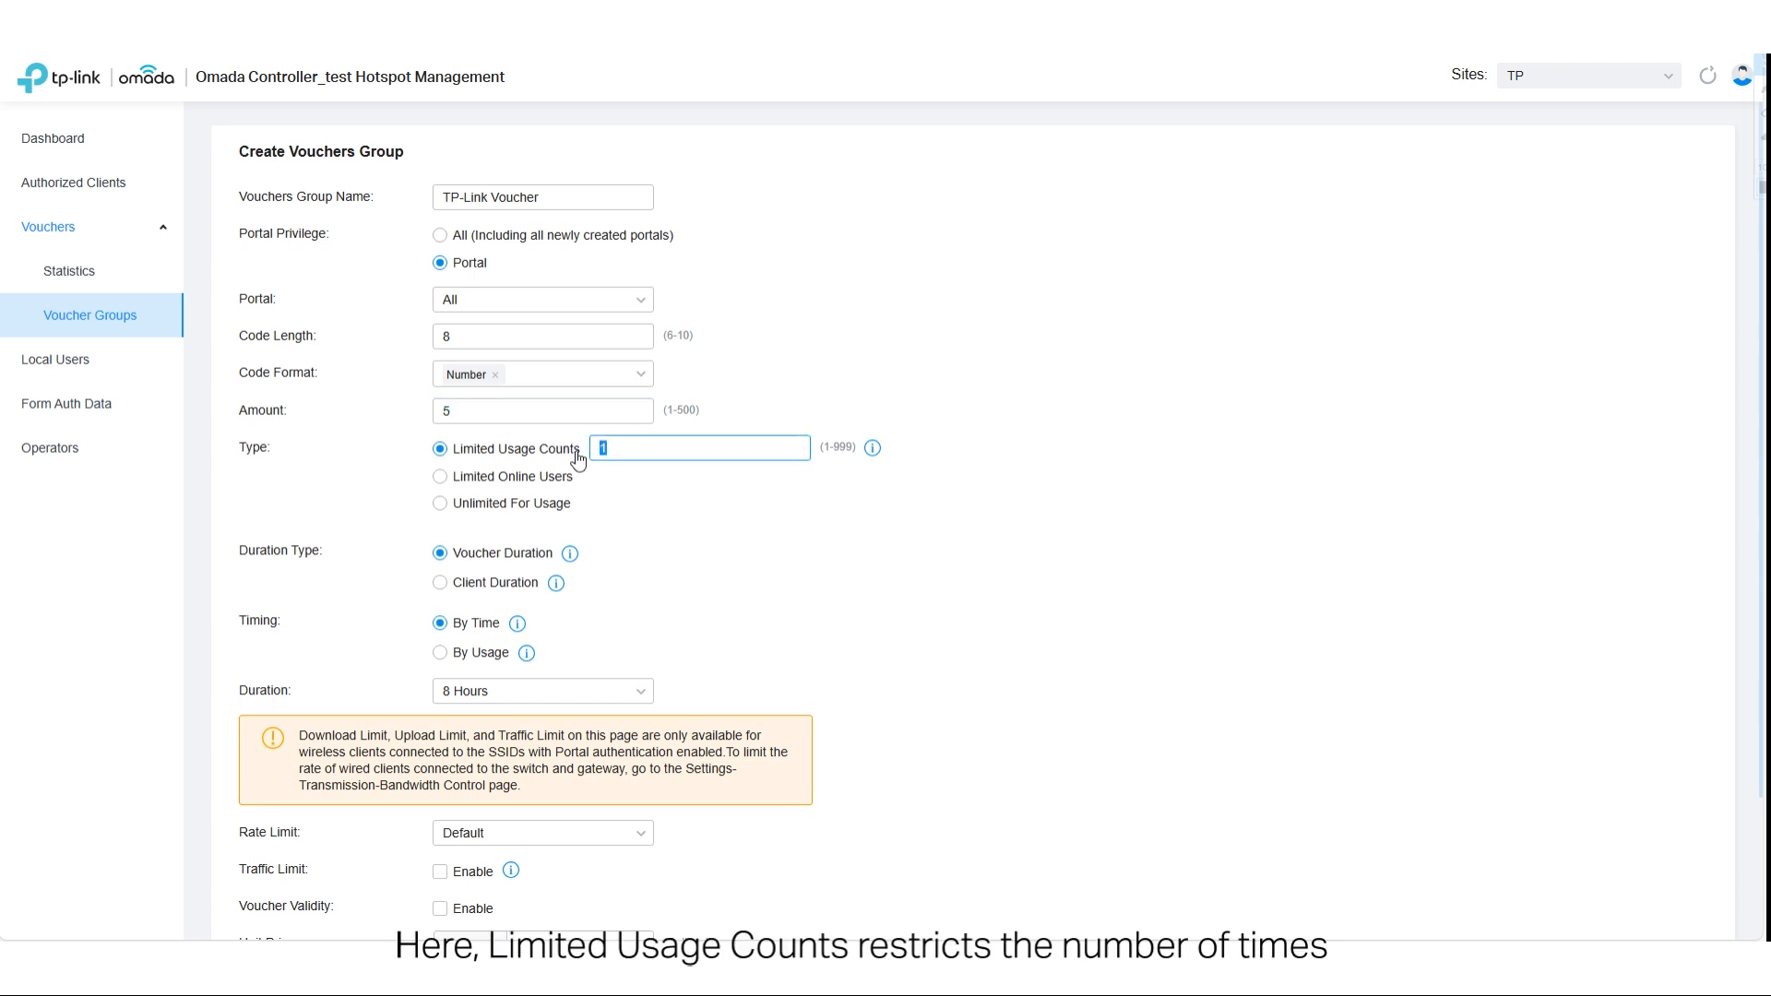
type("5")
- Switch the voucher type to Limited Online Users and back to Limited Usage Counts
mouse_move(874, 455)
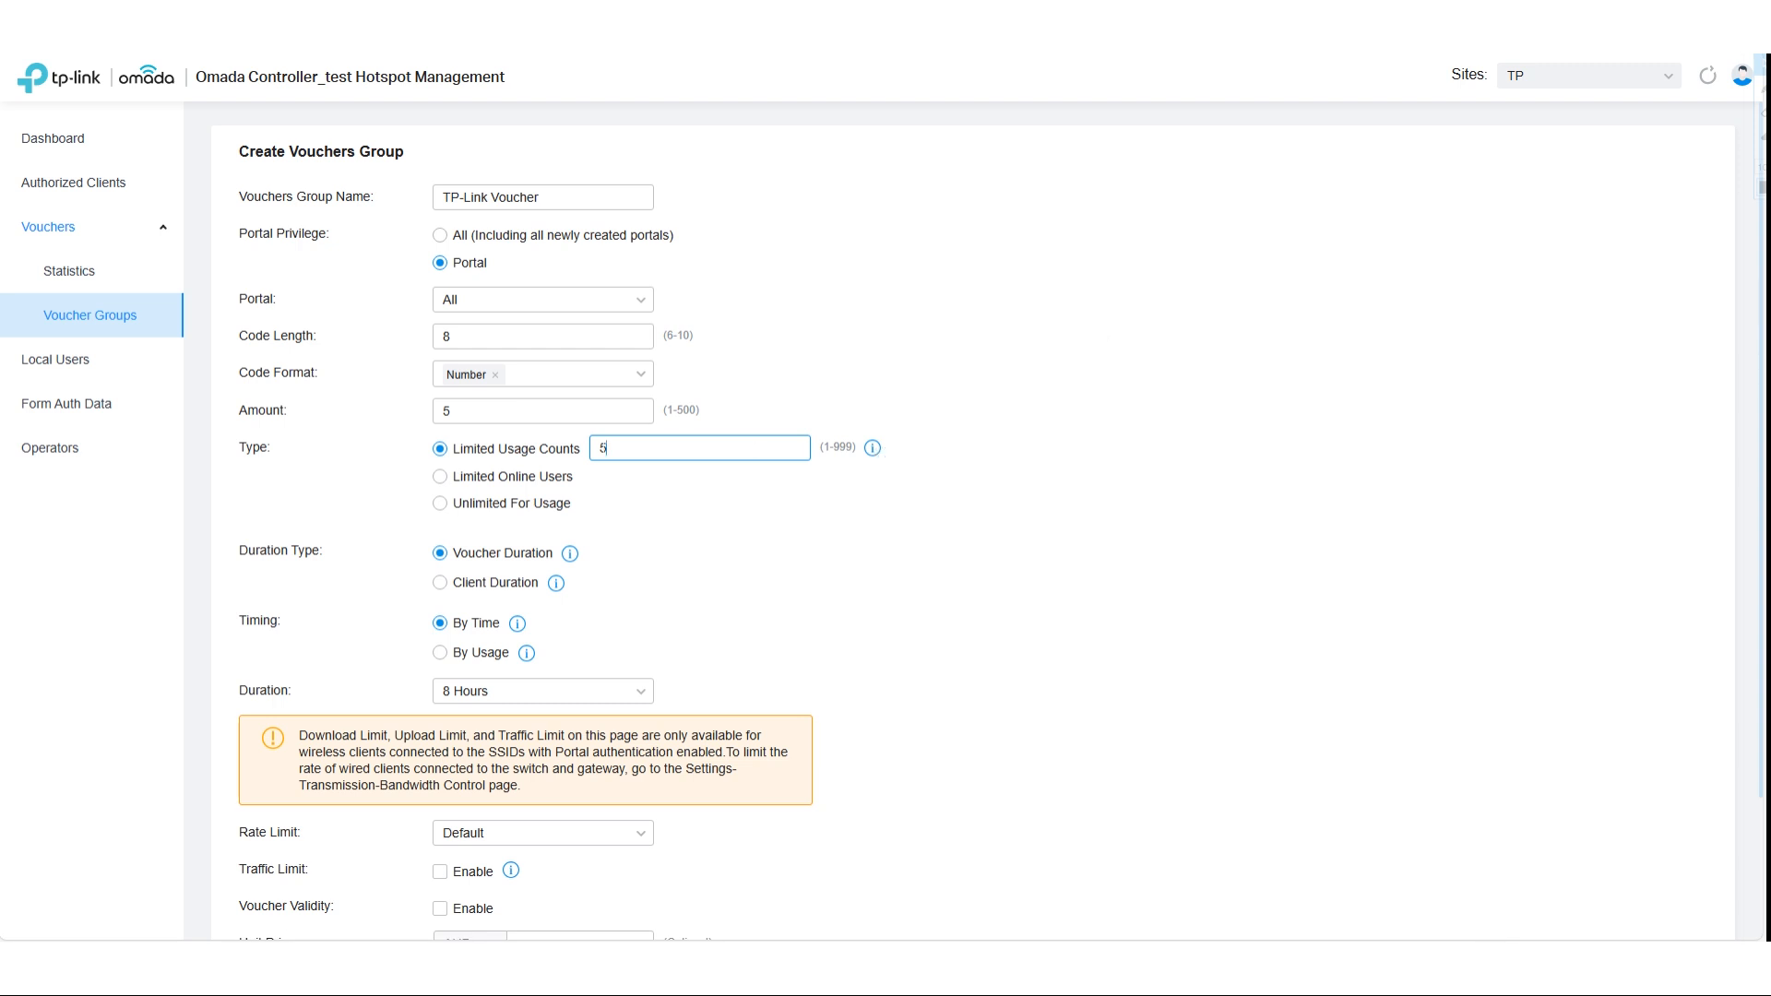
left_click(441, 477)
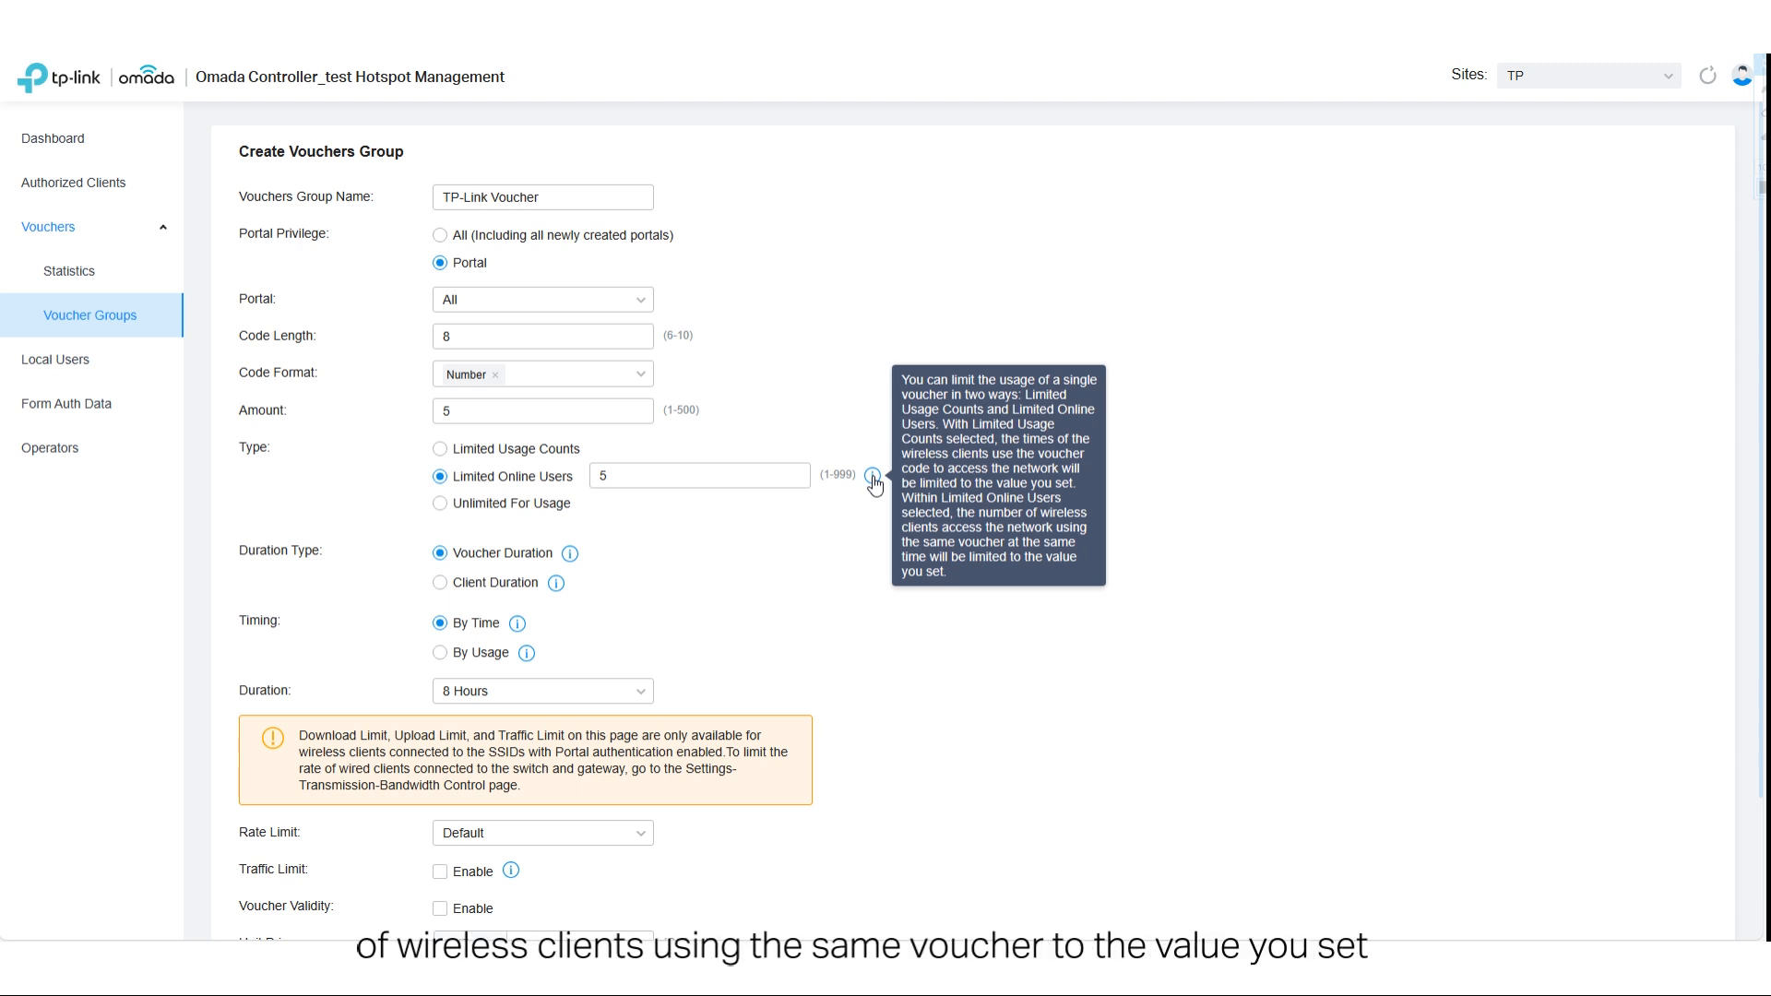
left_click(441, 449)
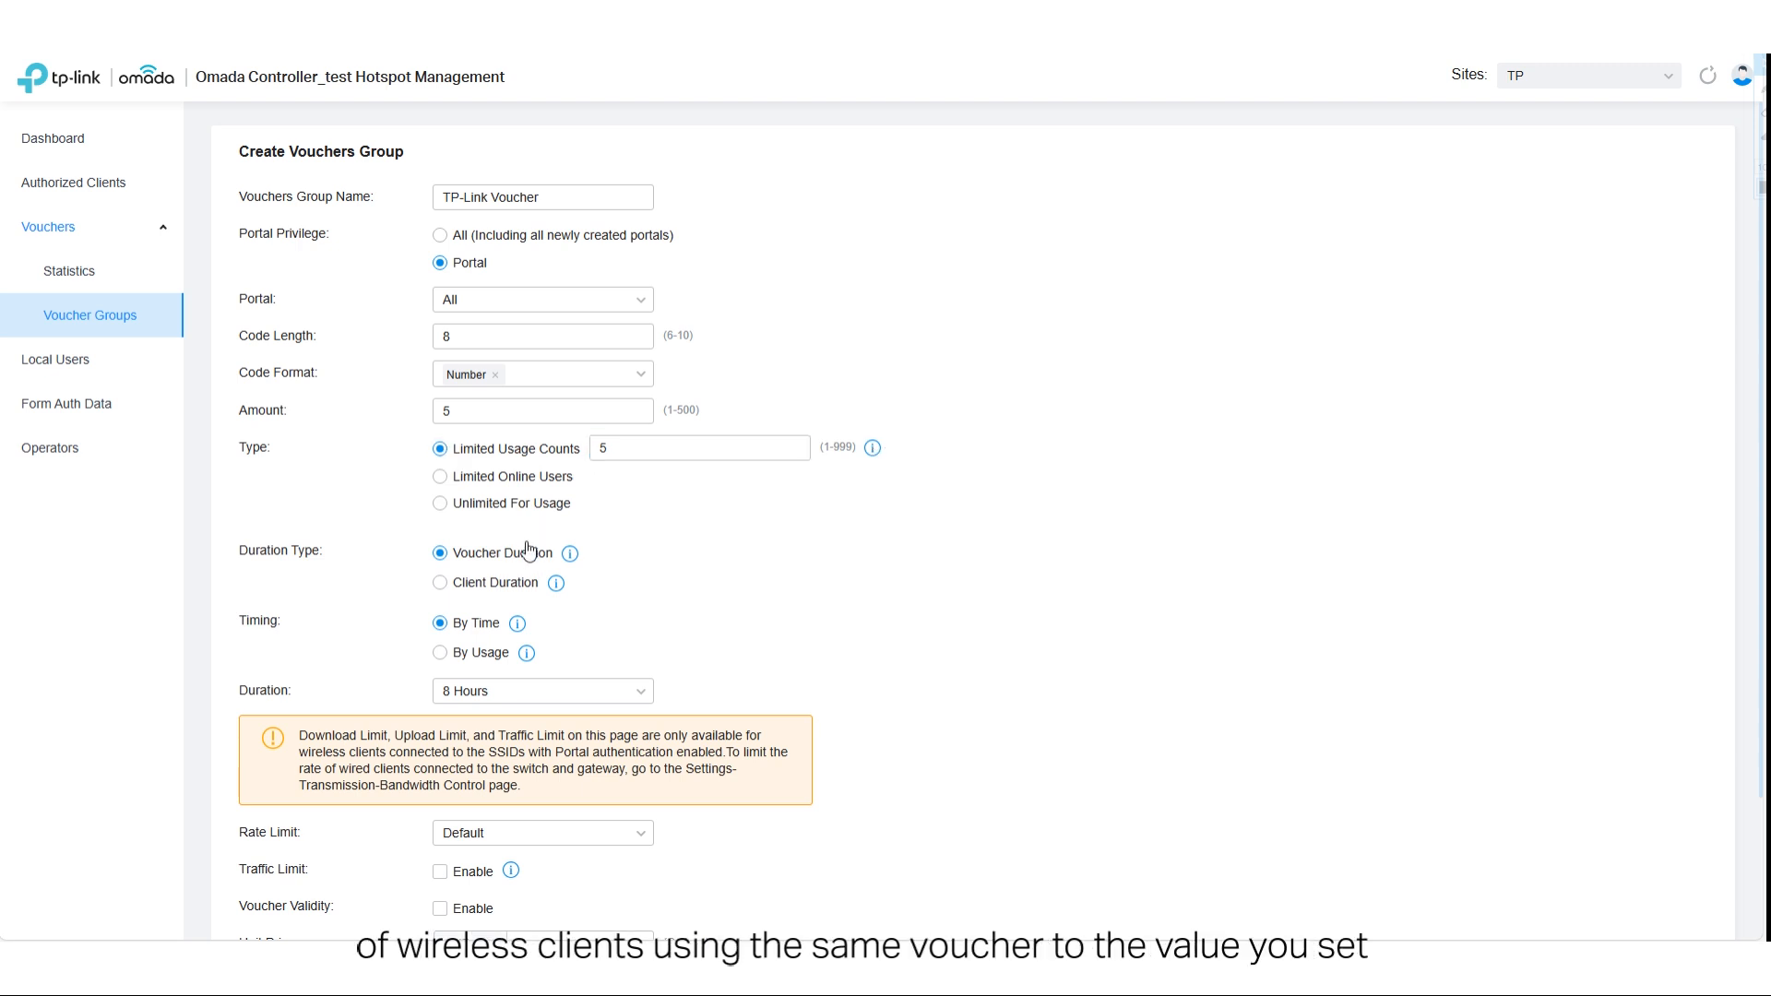
- Set the vouchers group's rate limit to Custom and enable a download limit of 20 Mbps
scroll(699, 587, "down", 1)
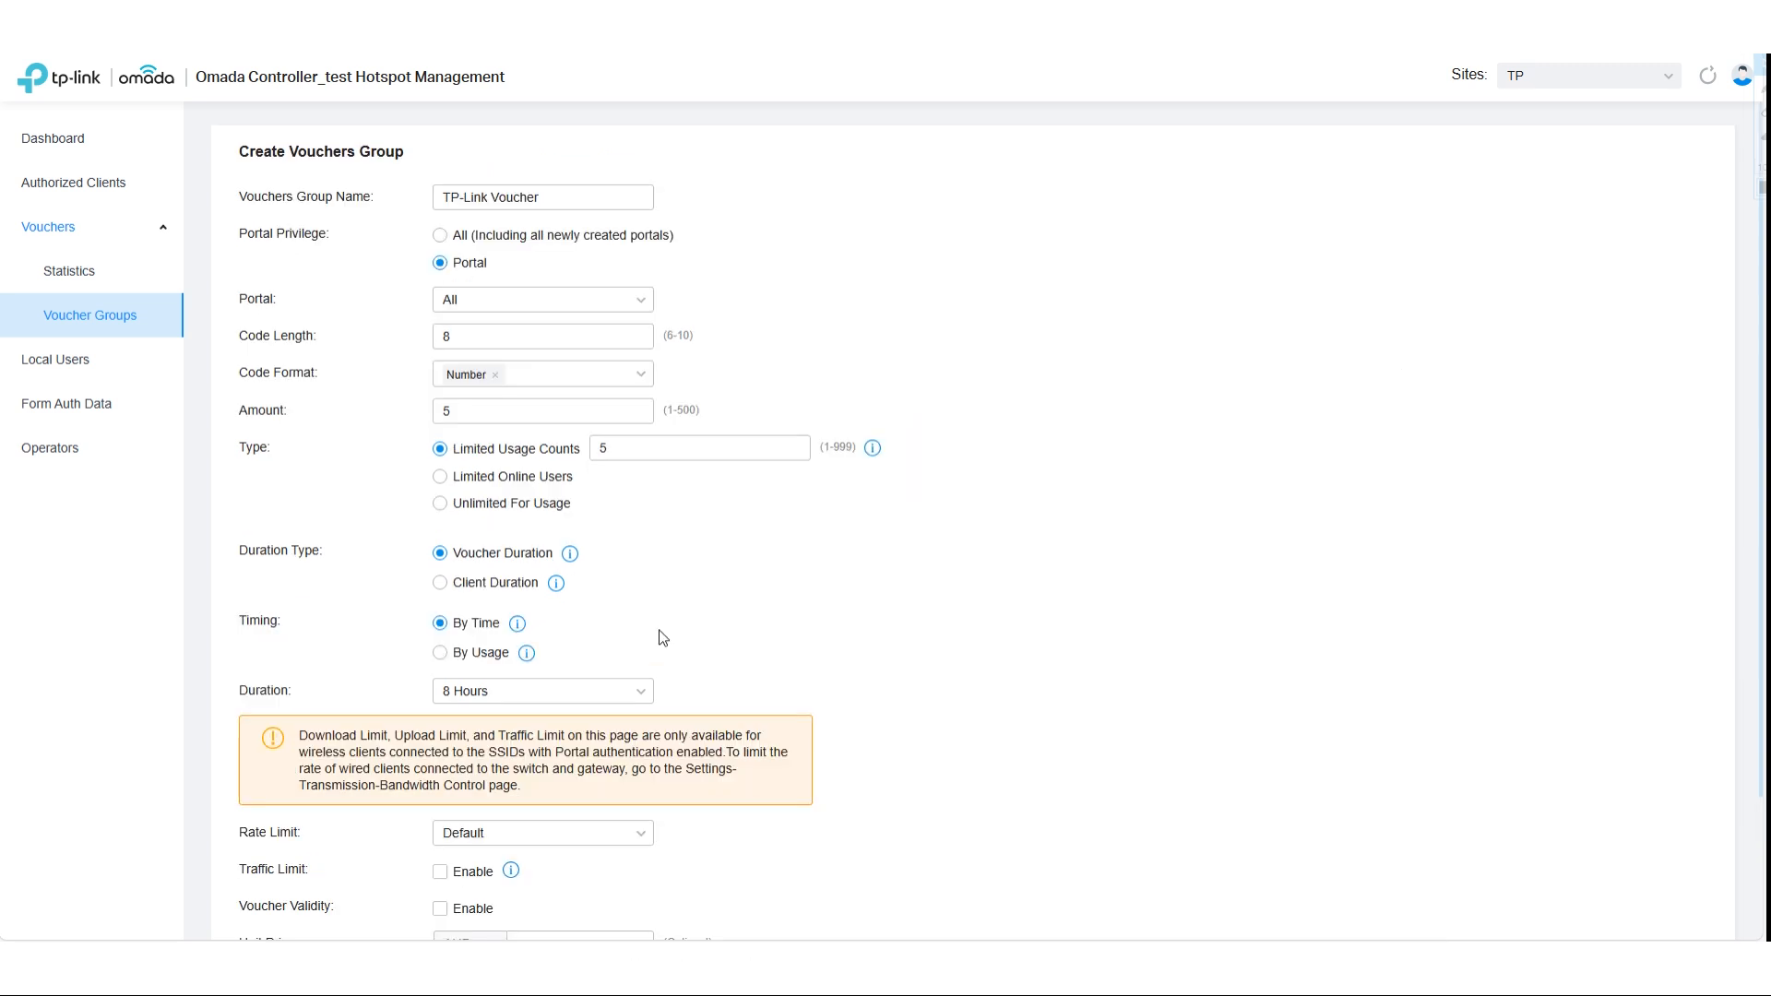
scroll(660, 637, "down", 2)
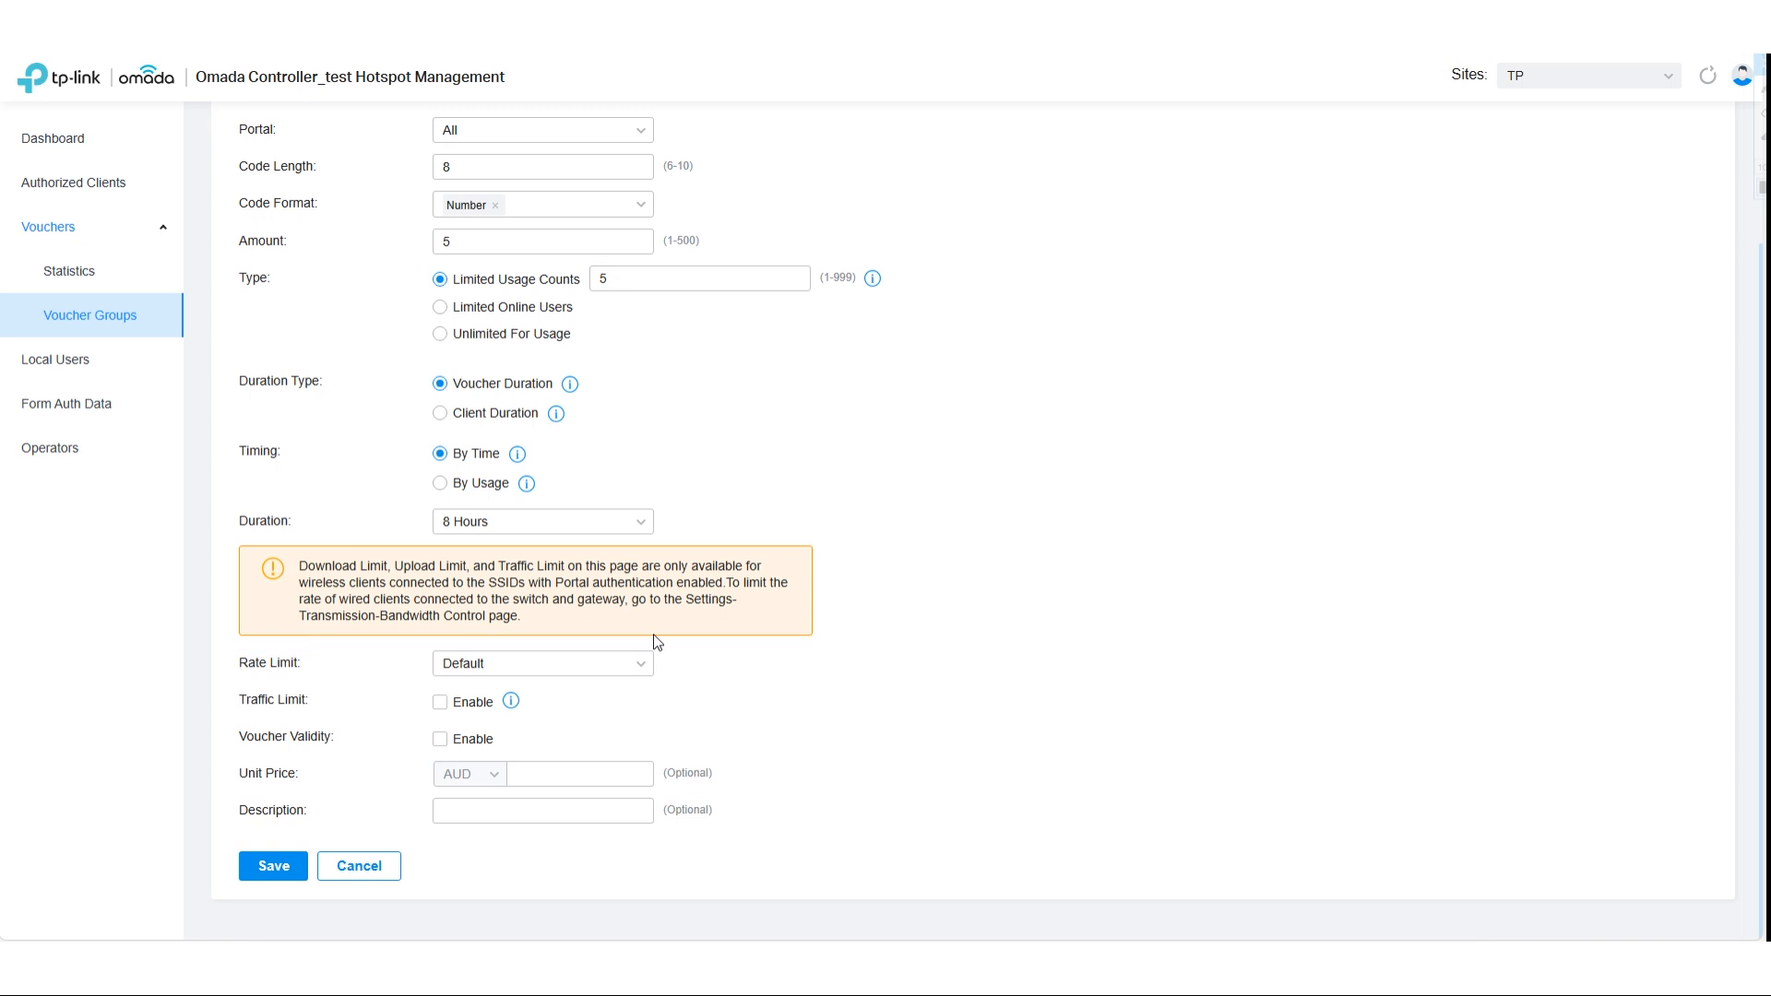
left_click(637, 664)
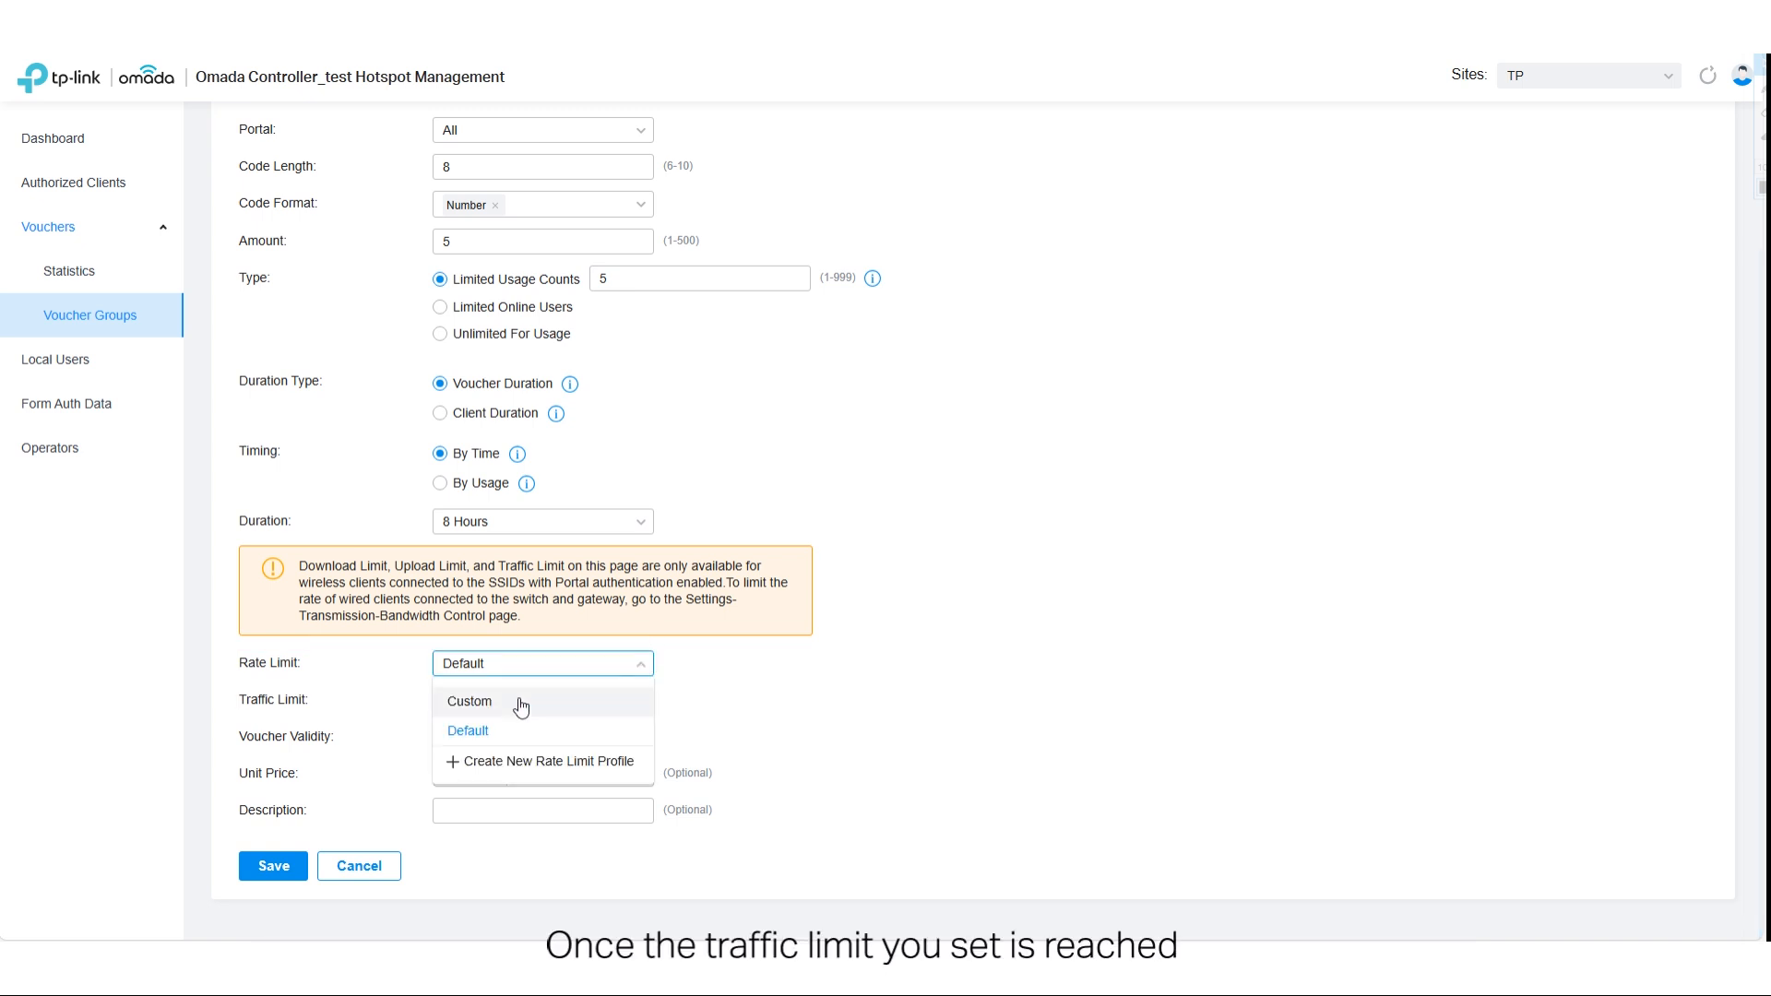
left_click(485, 701)
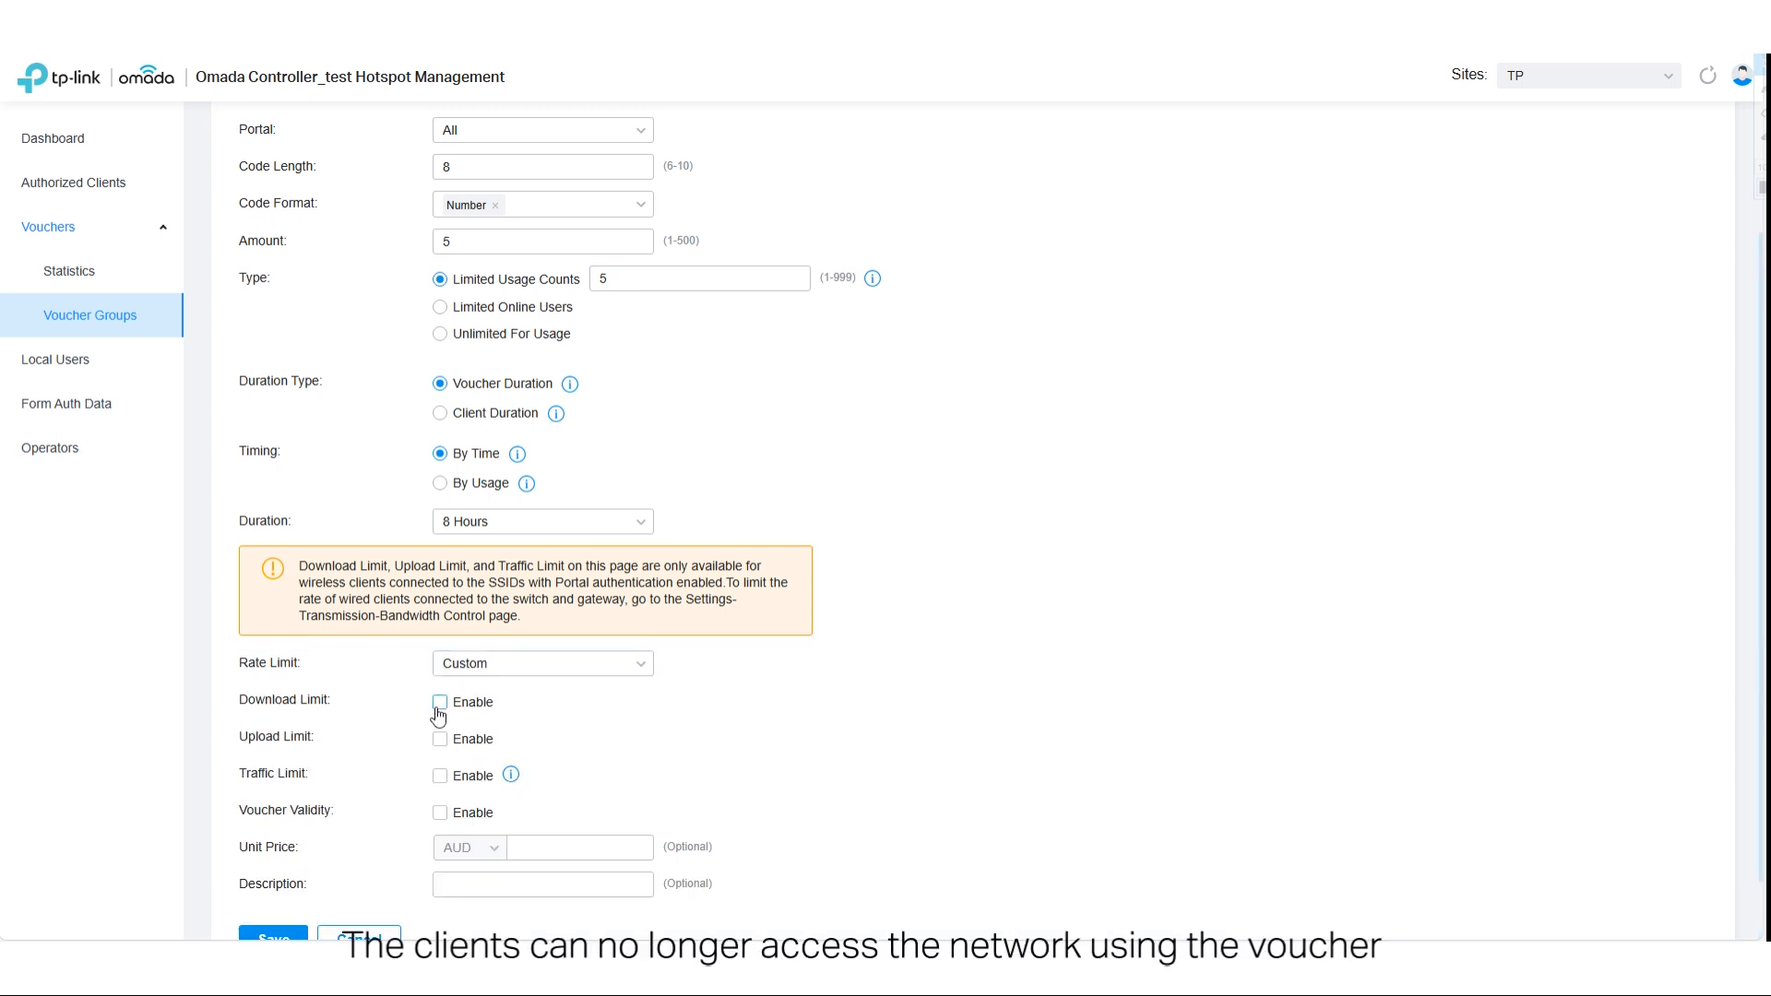
left_click(440, 706)
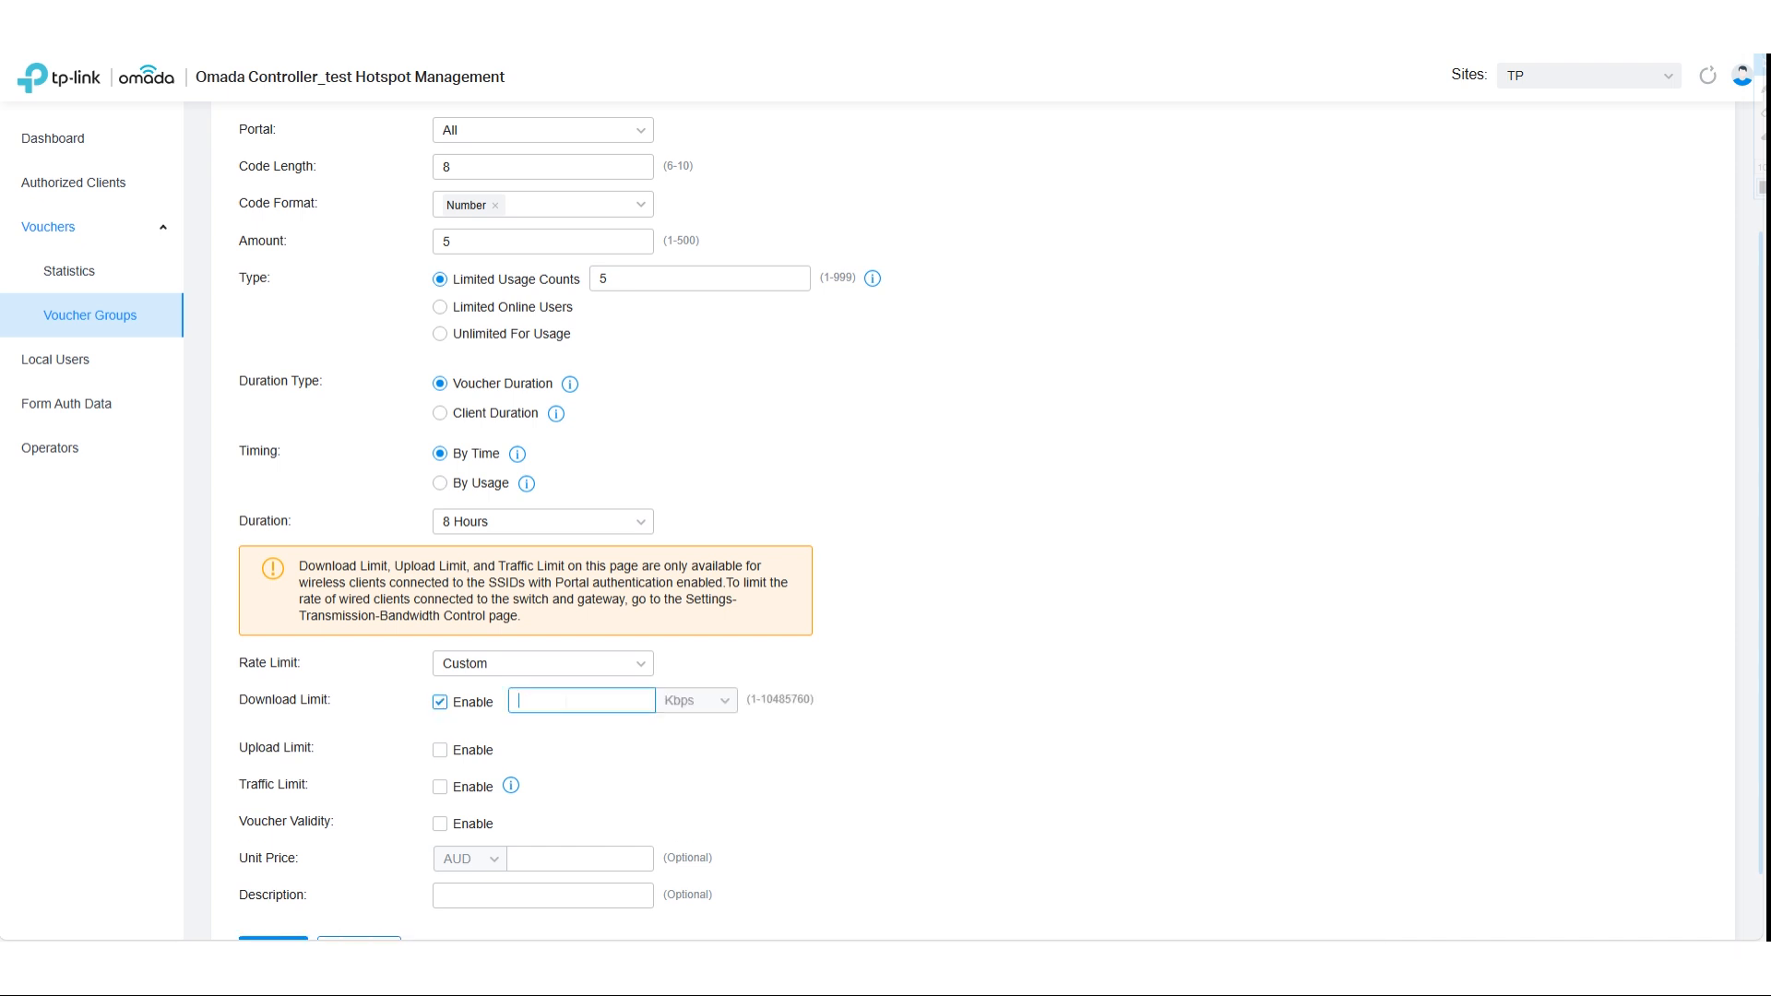
type("20")
left_click(724, 701)
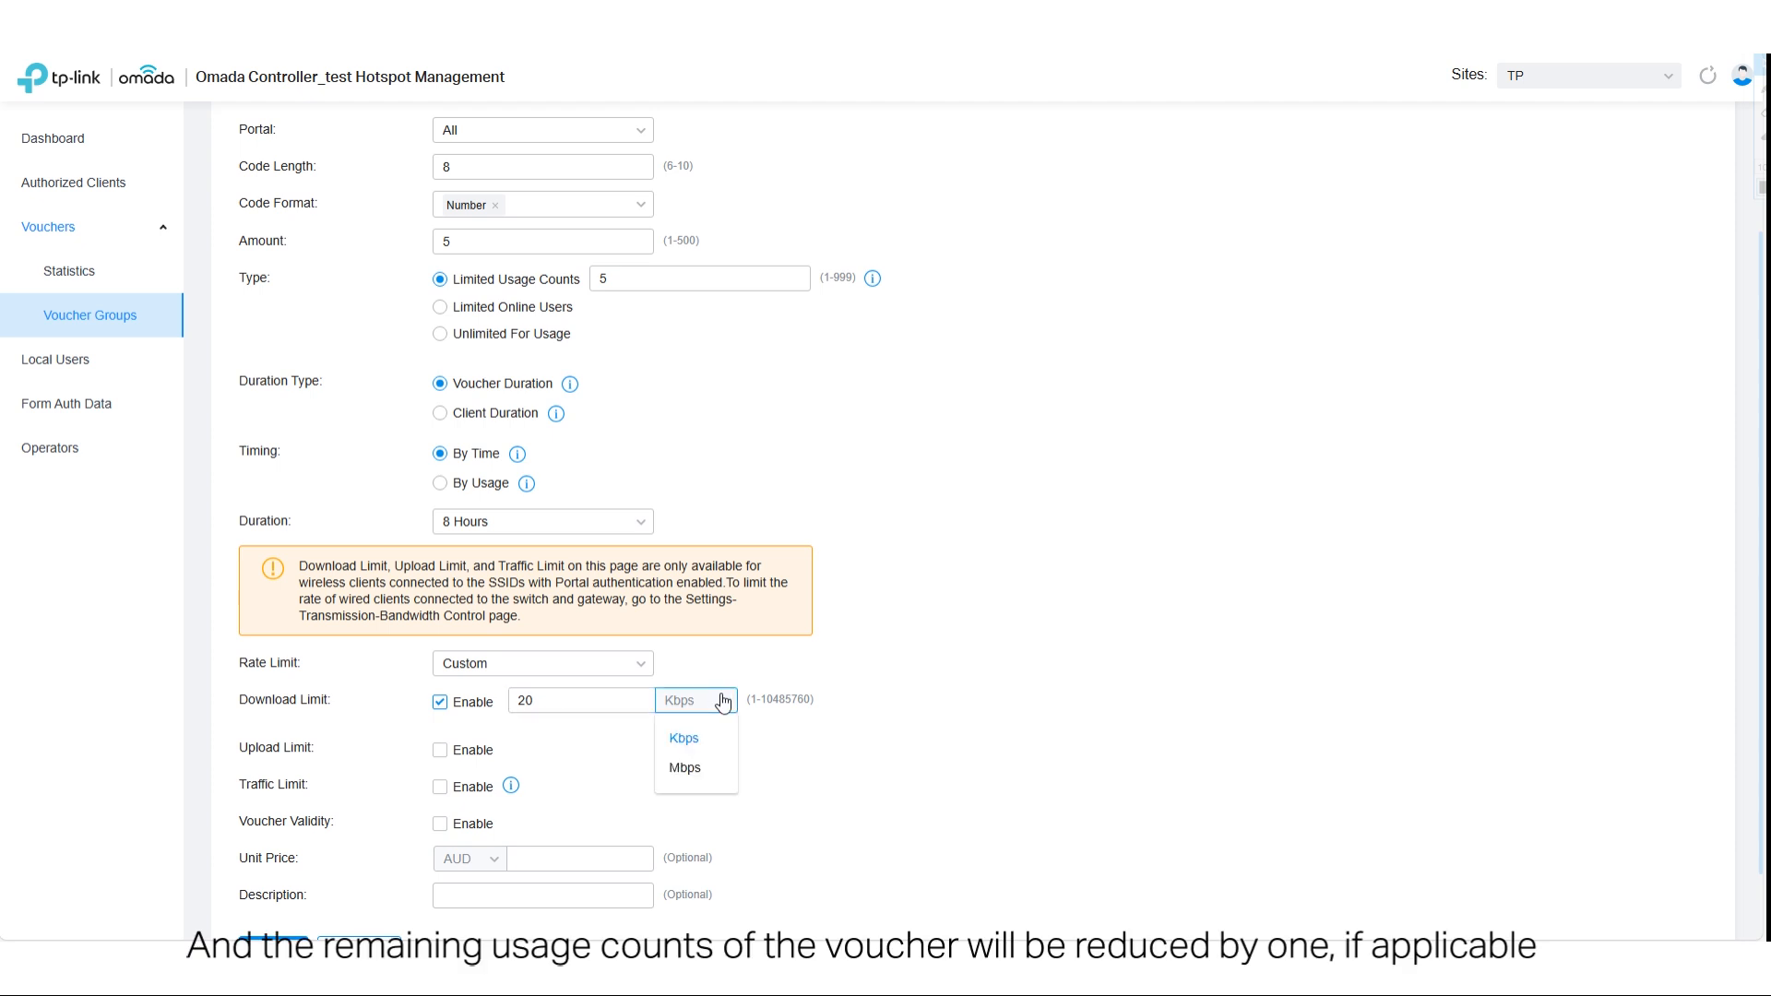
left_click(685, 768)
- Enable the upload limit for the vouchers group and set it to 10 Mbps
left_click(440, 750)
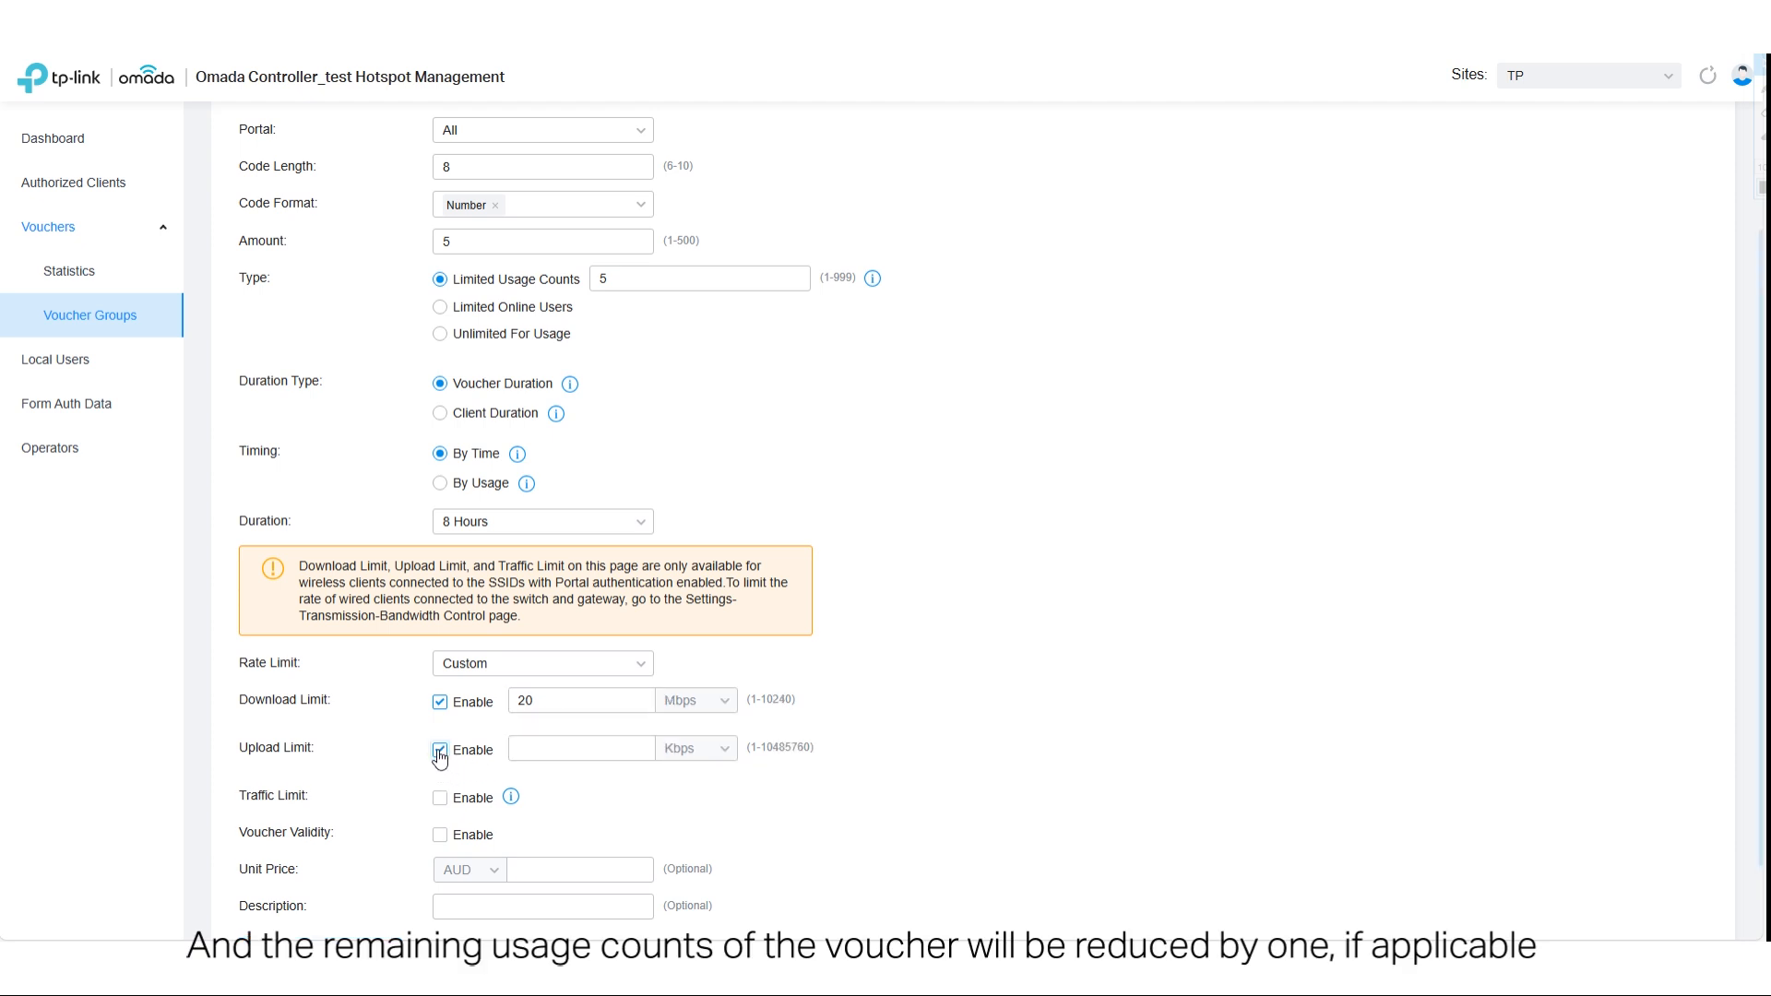
type("10")
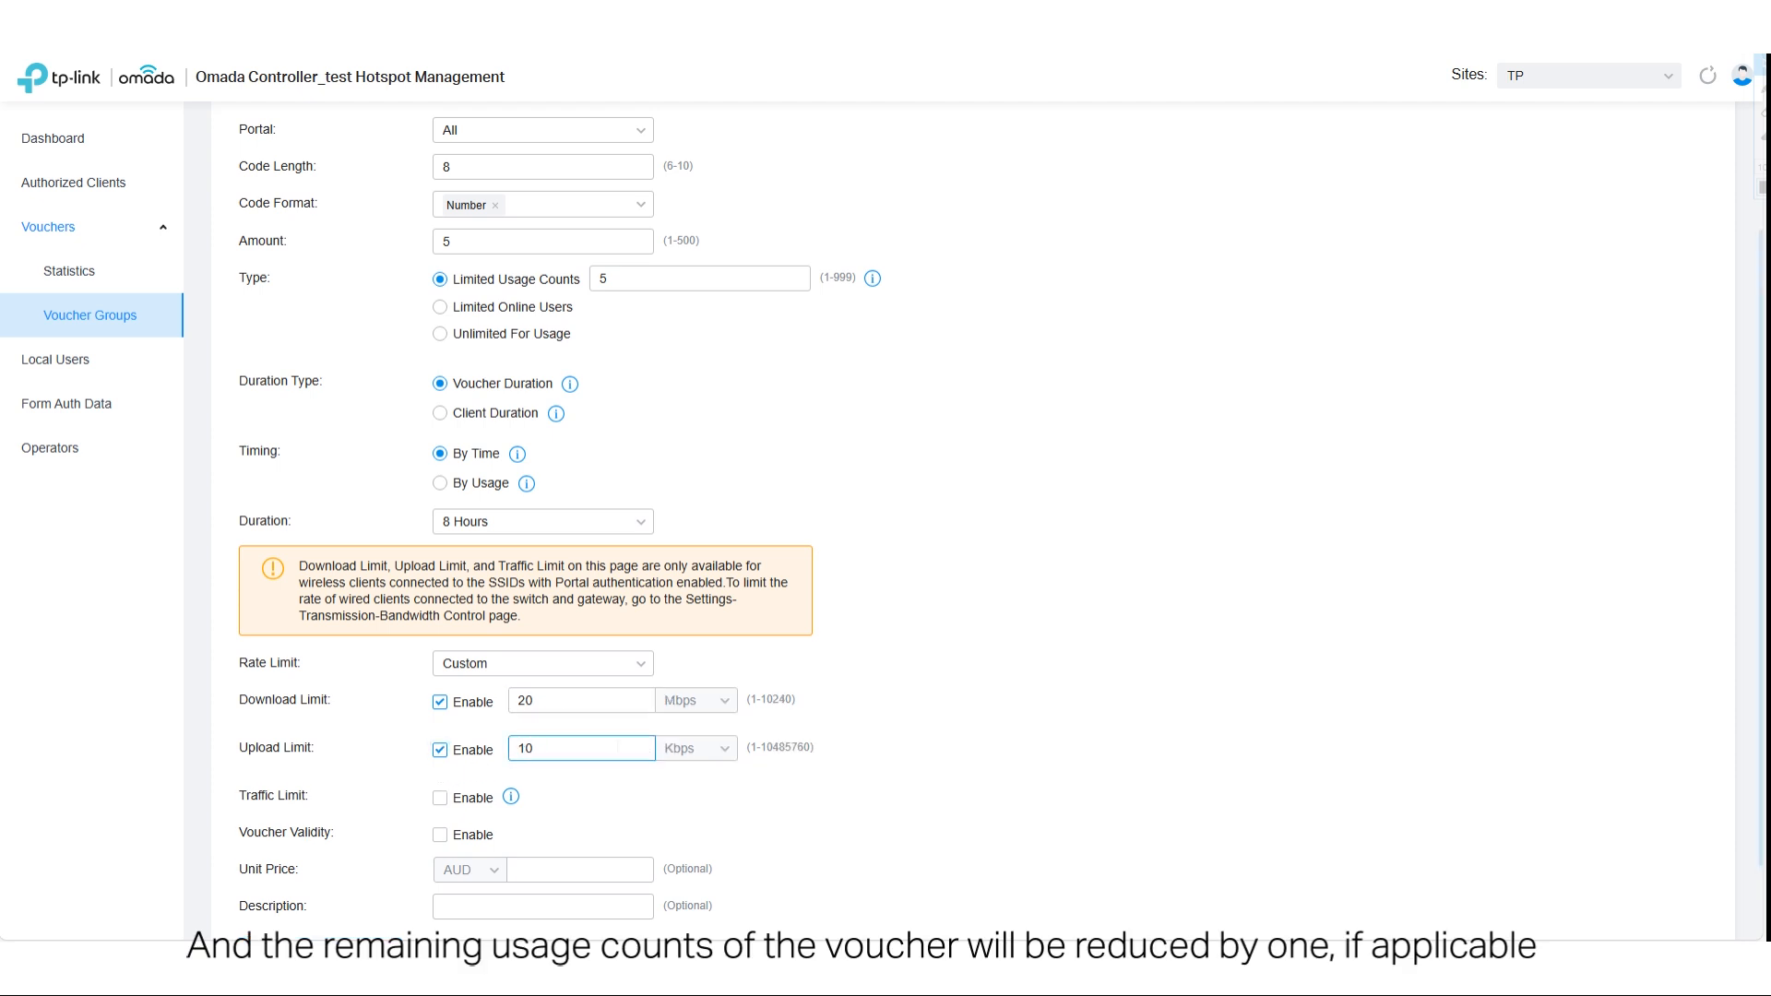
left_click(712, 748)
left_click(679, 818)
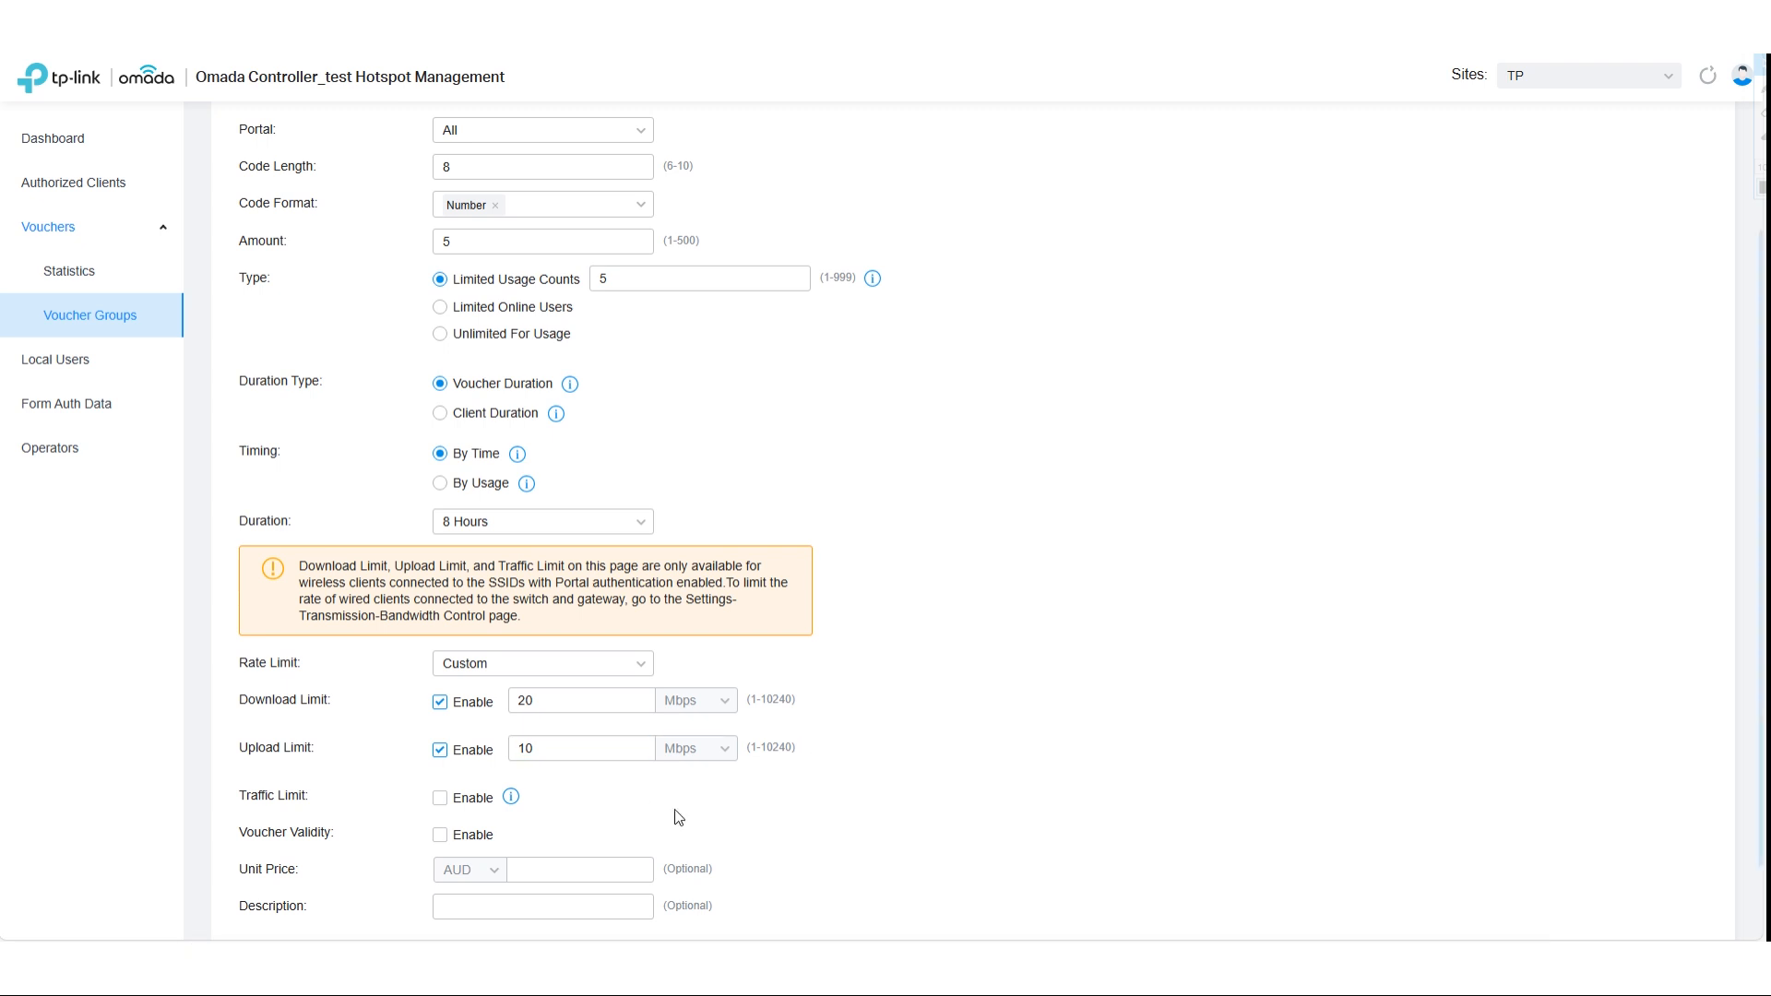
- Enable the traffic limit for the vouchers group and set it to 20 GB every day
left_click(440, 797)
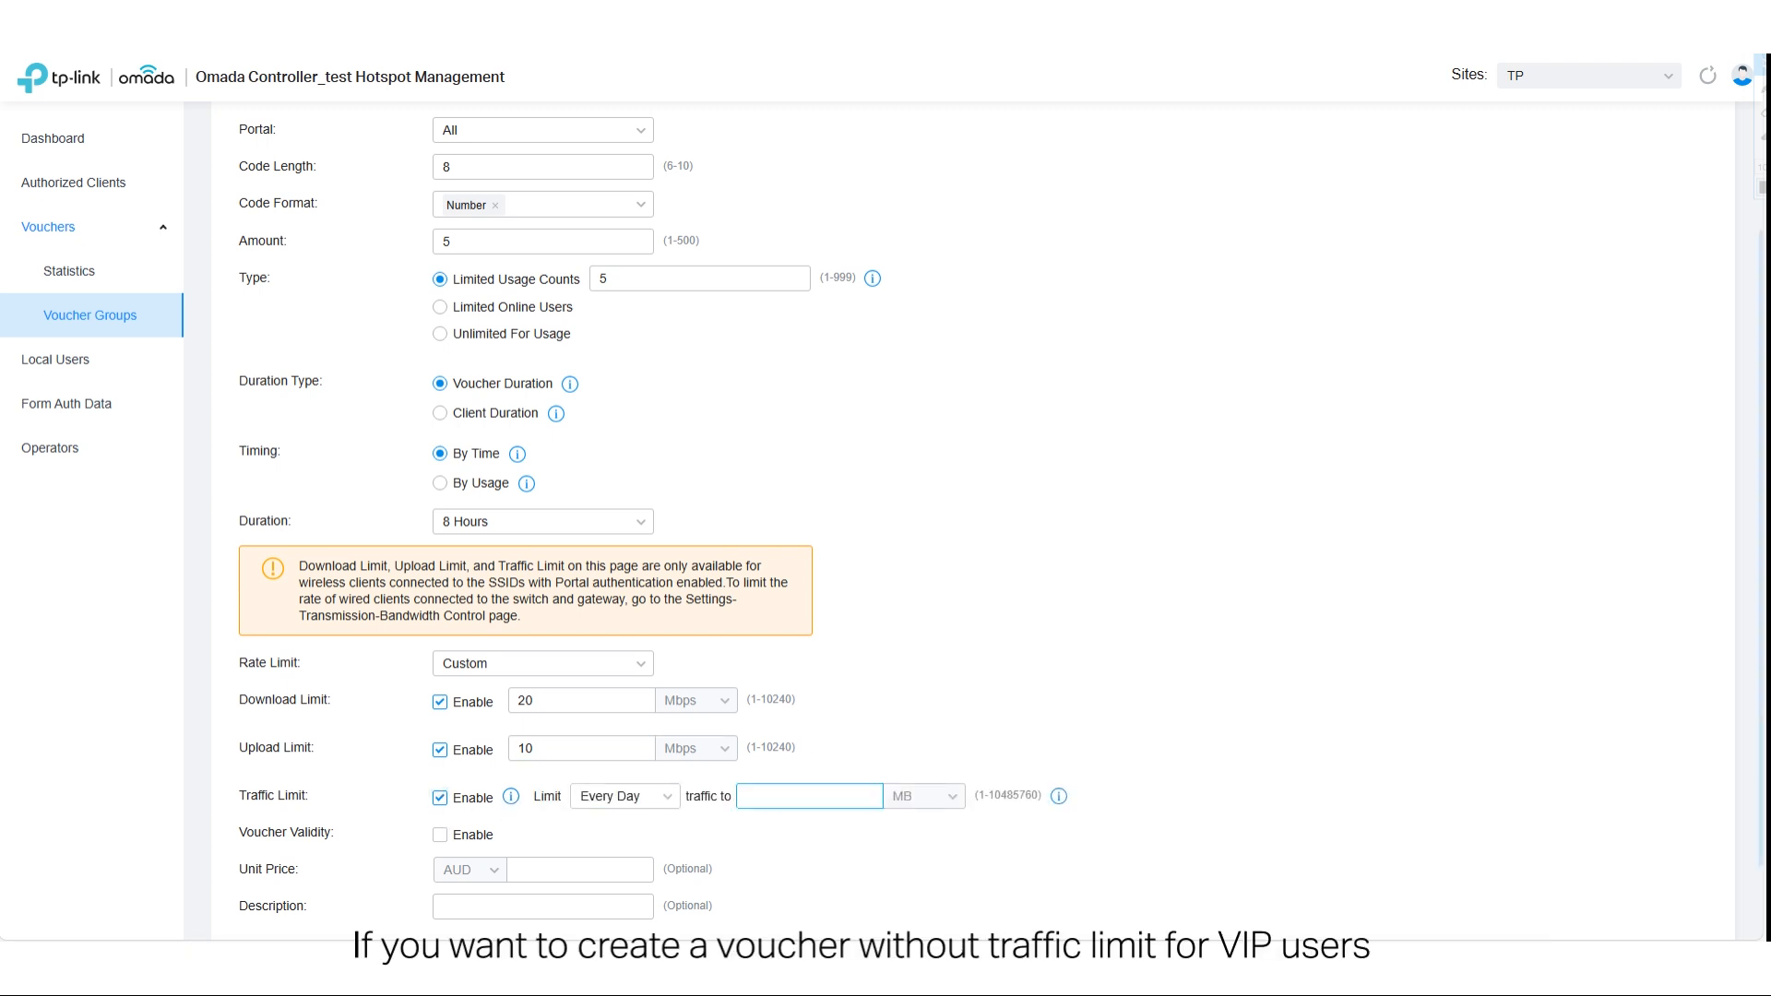
type("20")
left_click(927, 795)
left_click(920, 865)
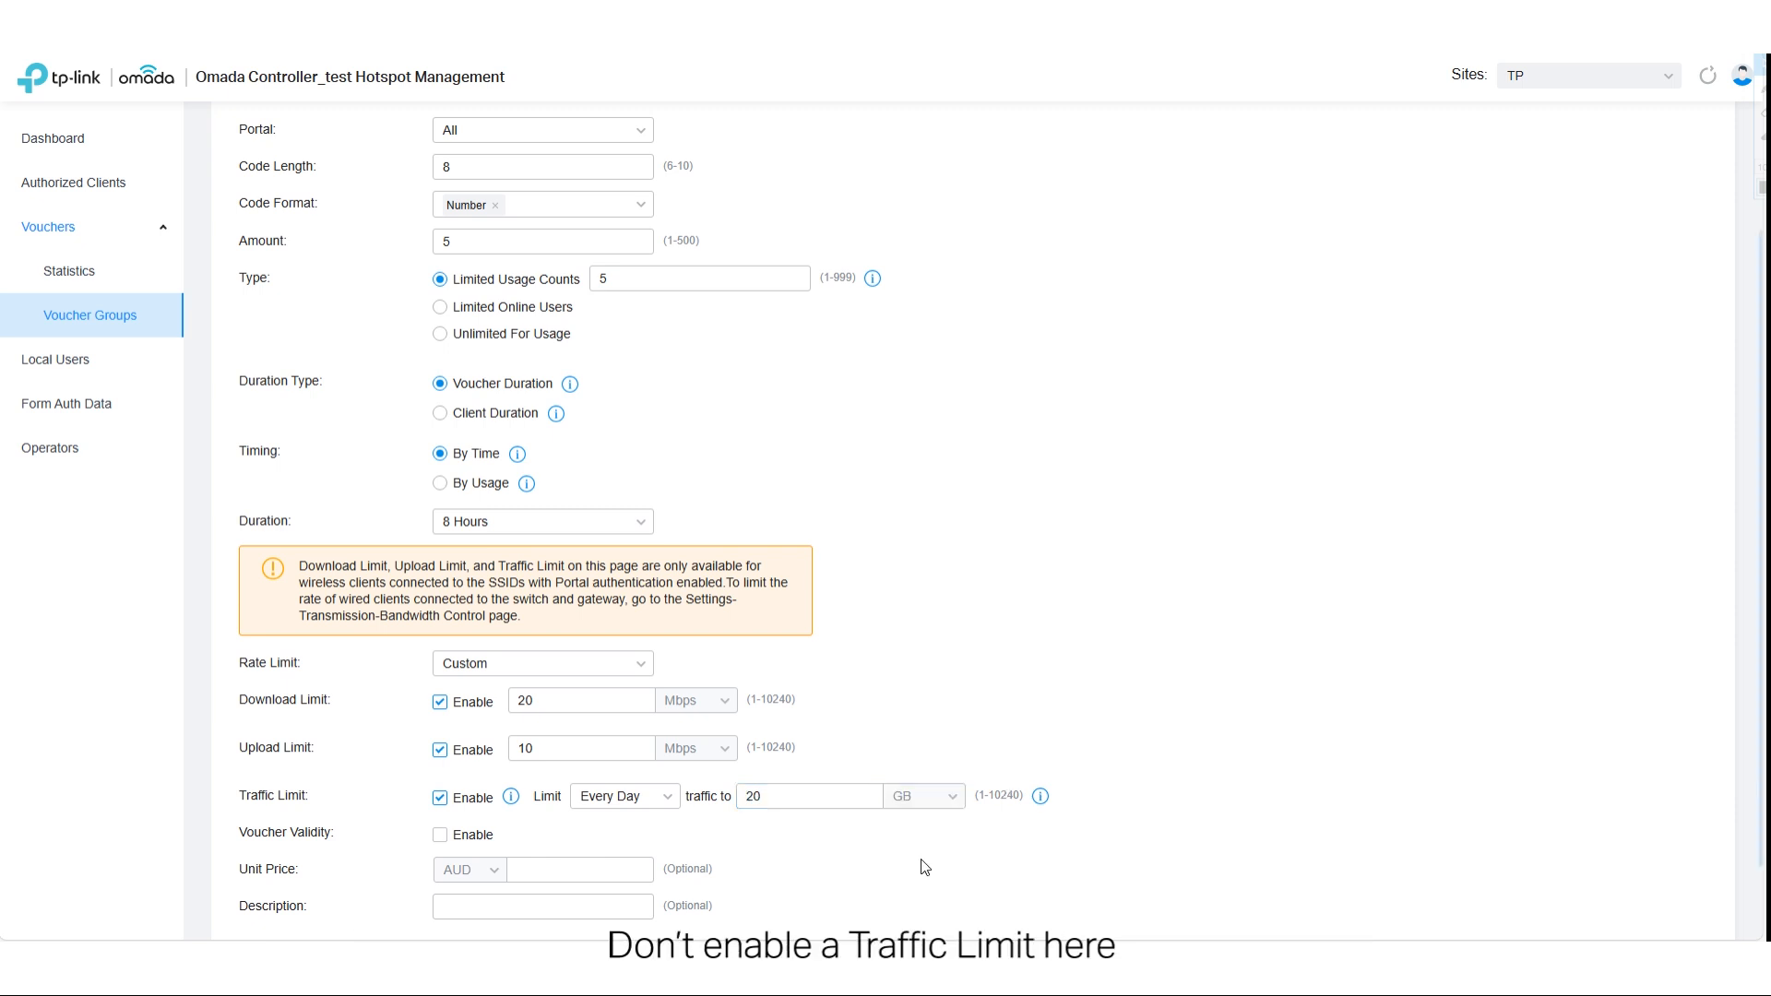
- Enable voucher validity with the default effective and expiration dates, and save the vouchers group
scroll(885, 853, "down", 1)
left_click(440, 739)
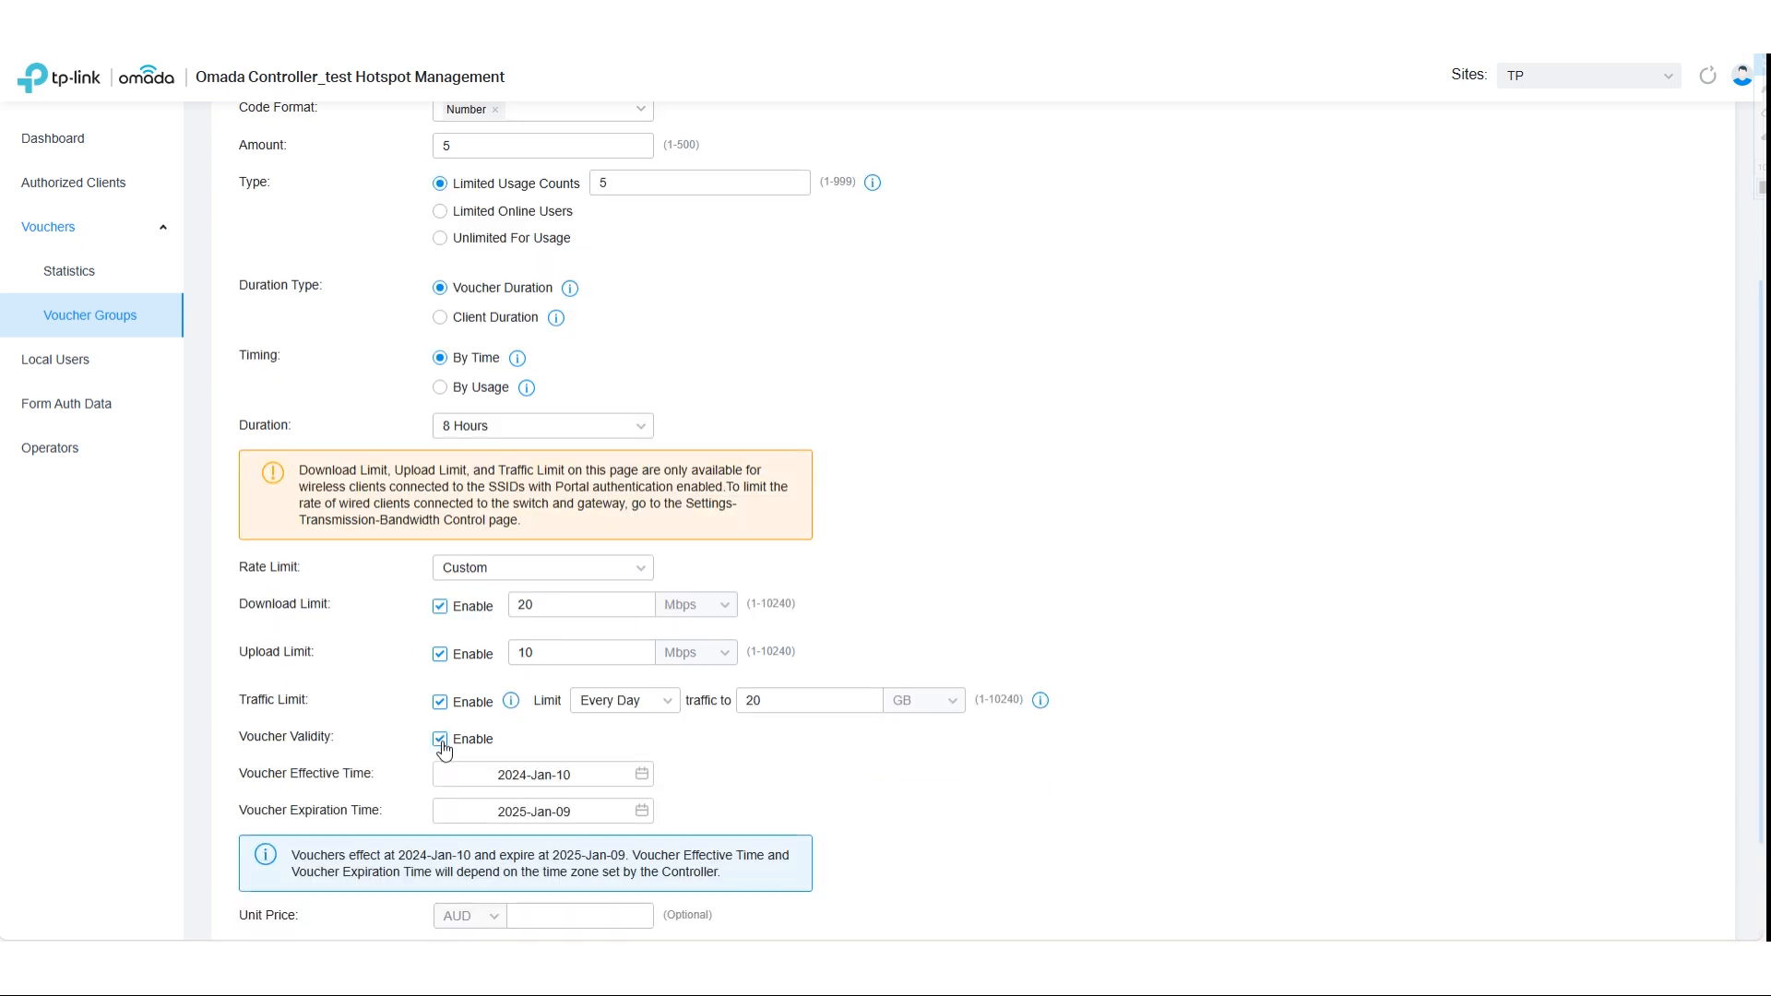
scroll(443, 747, "down", 2)
left_click(274, 867)
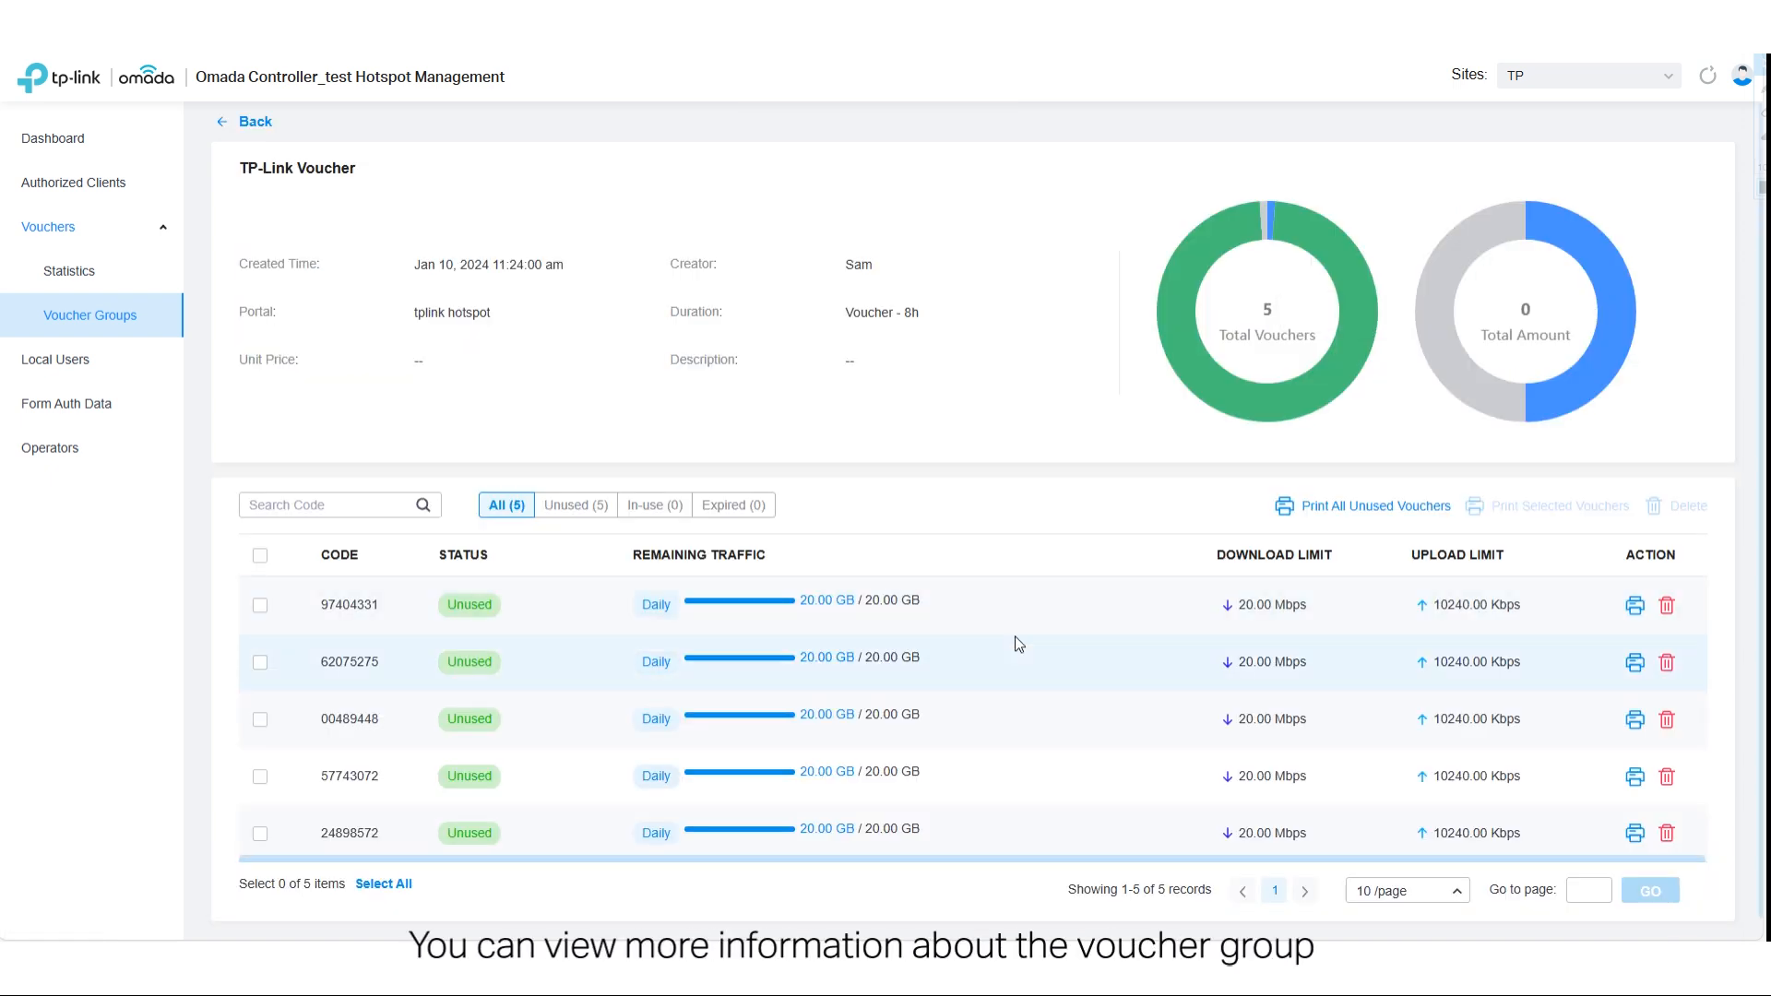
- Return to the voucher groups list and open the print preview for the TP-Link Voucher group's unused vouchers
left_click(226, 134)
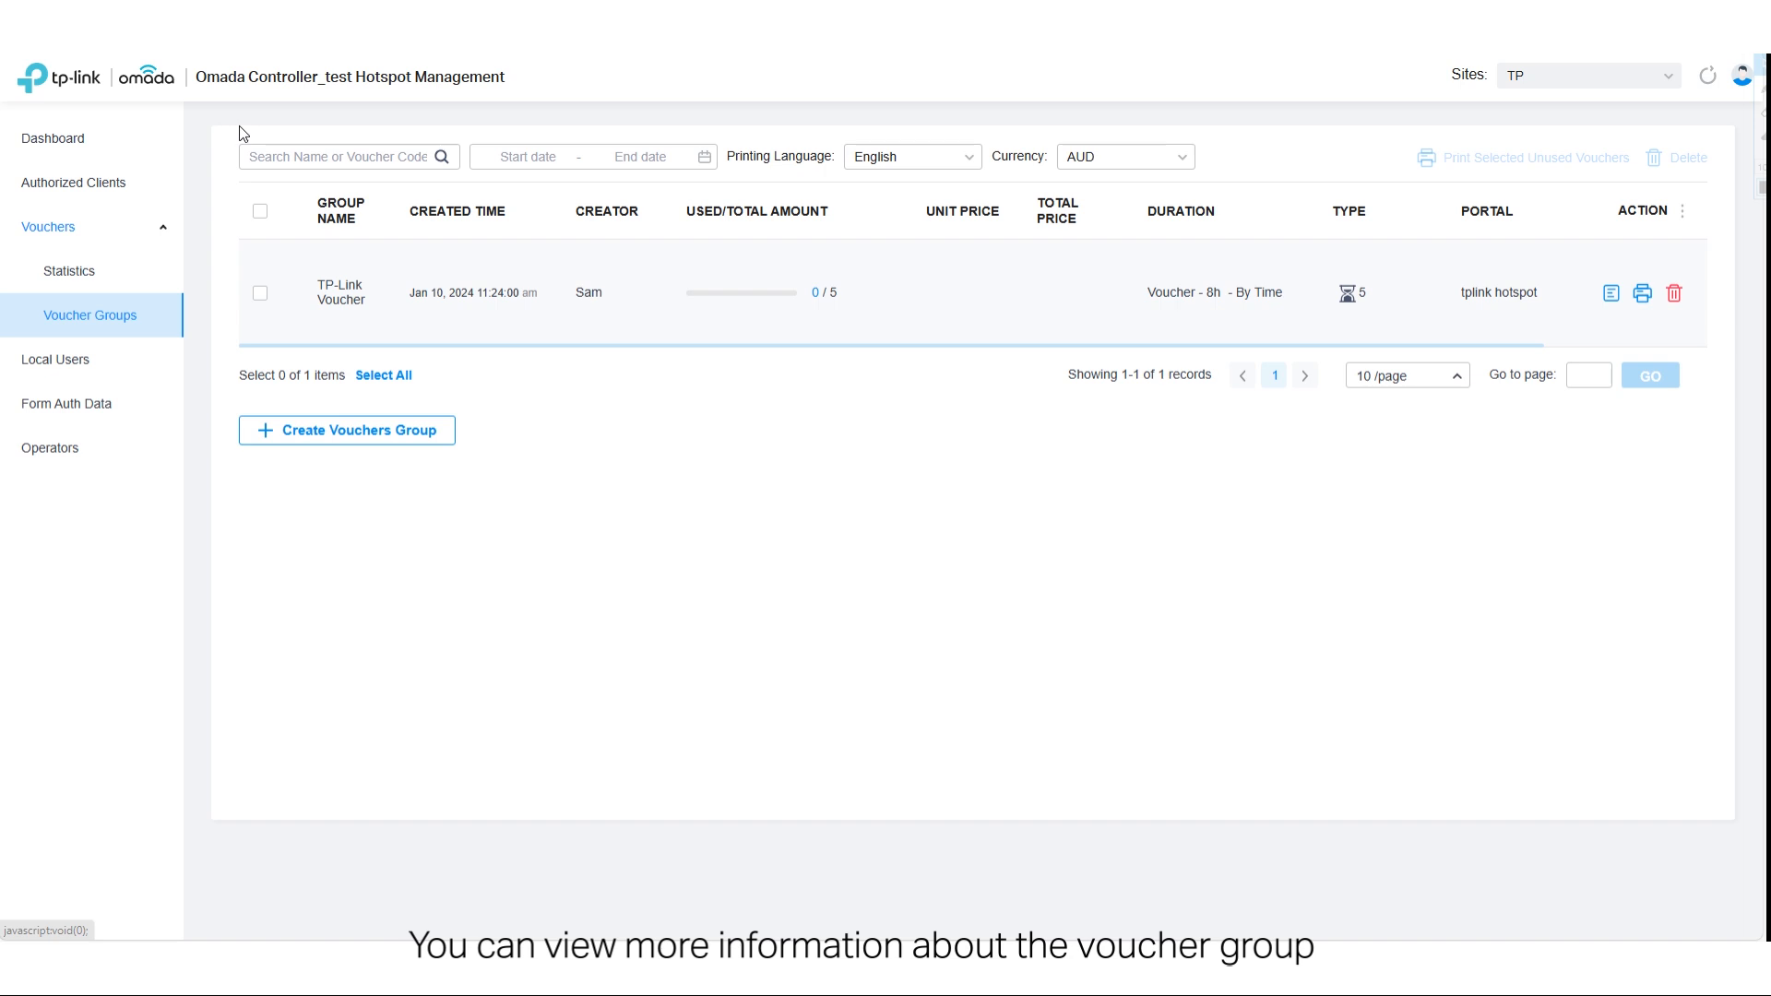
left_click(1644, 291)
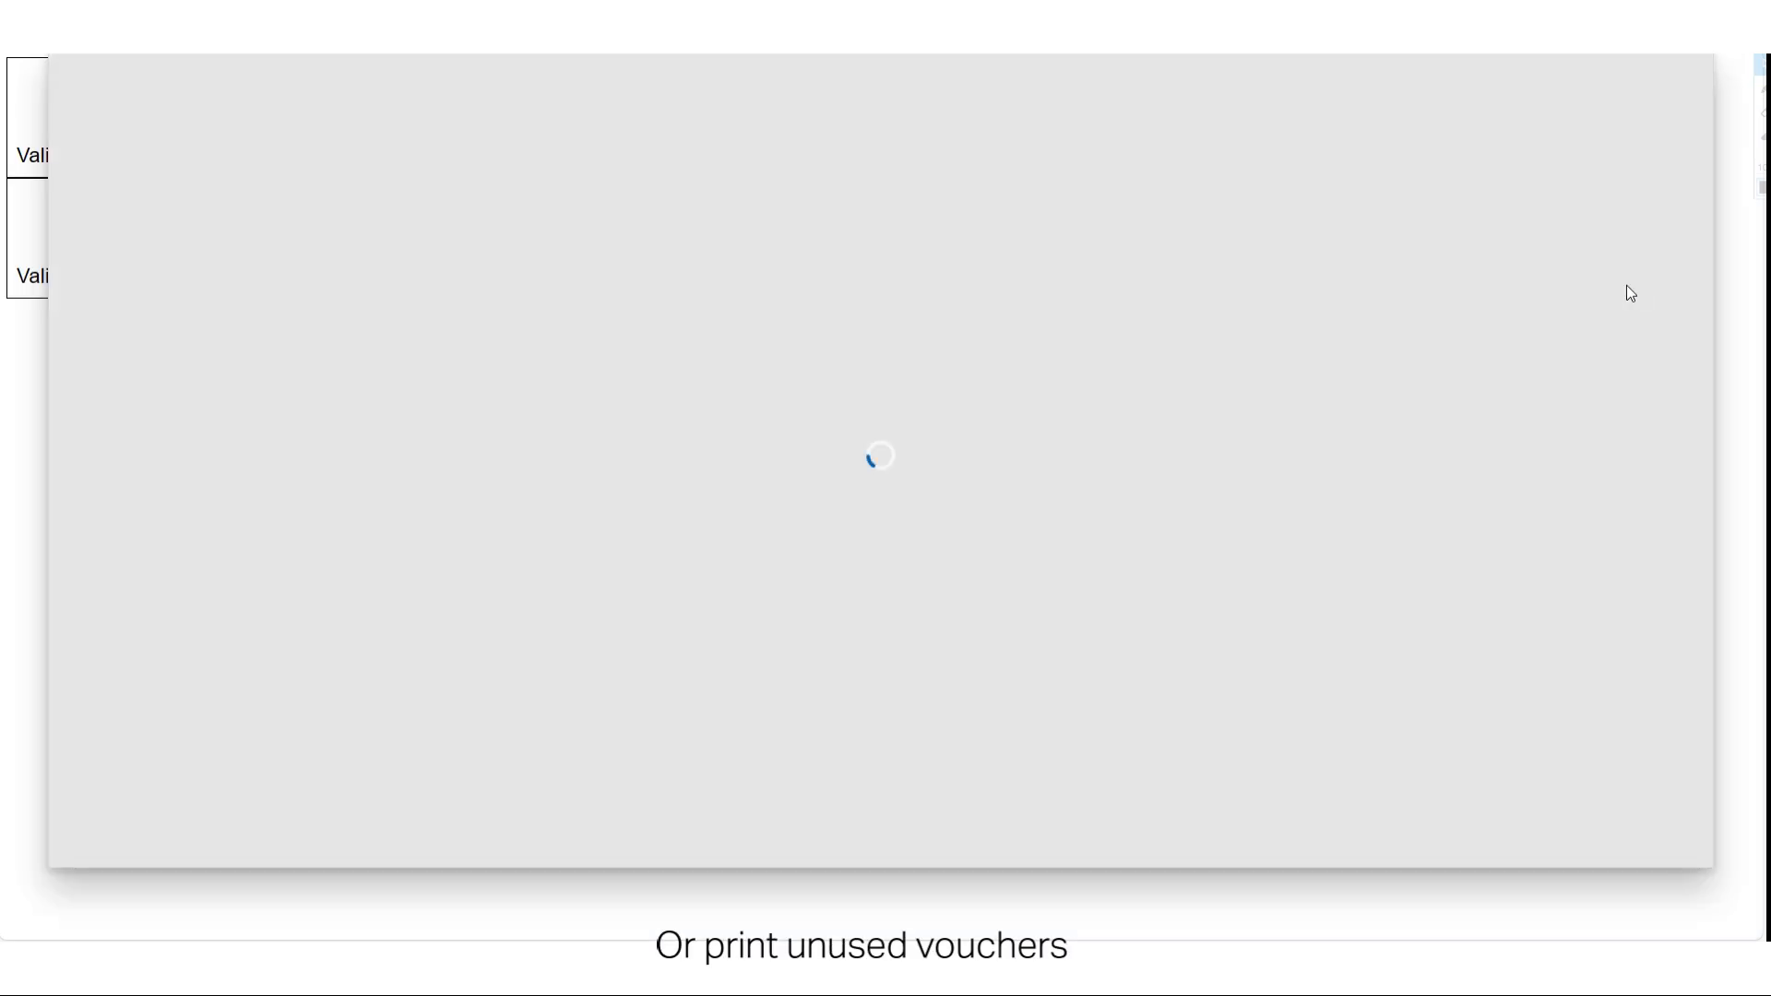